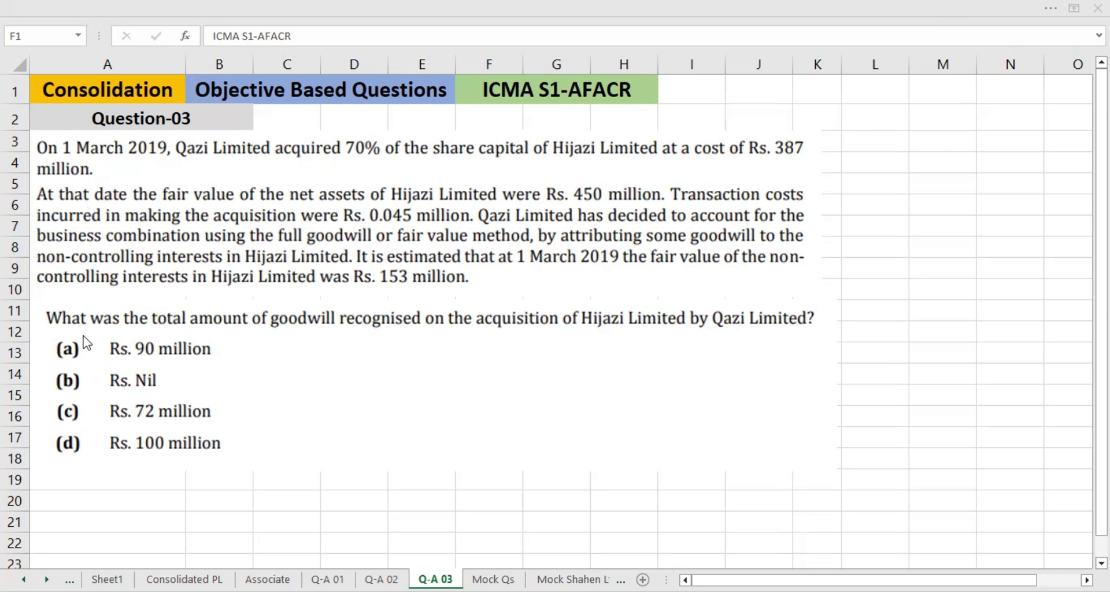
Step: Switch to the Q-A 02 sheet to refer to its blank consolidation template
{"action": "key", "text": "ctrl+Page_Up"}
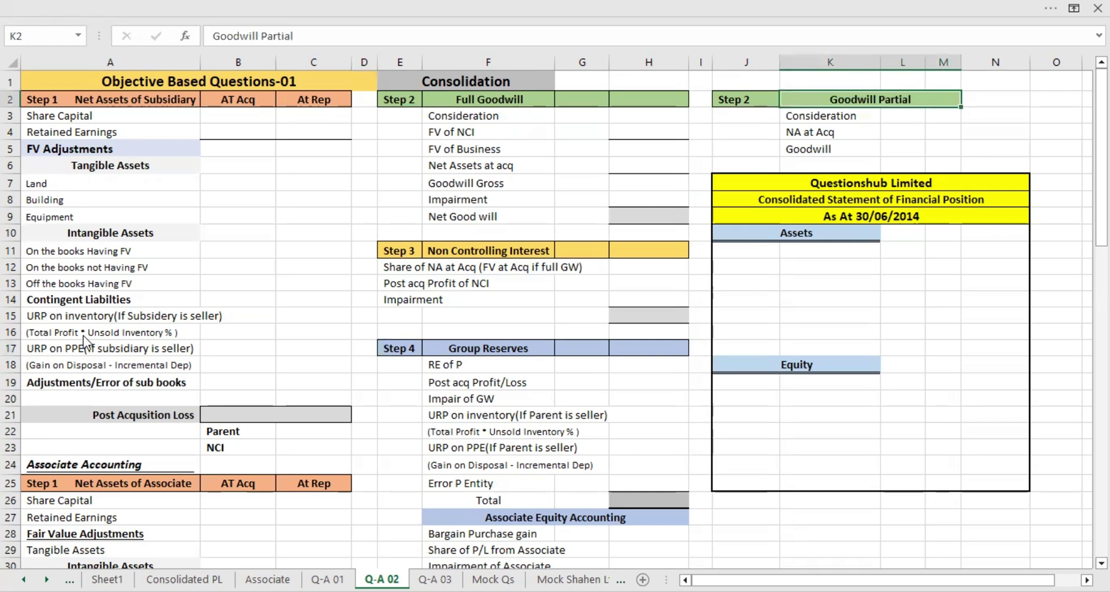
Step: Check the Full Goodwill template heading, then go back to Question-03 on Q-A 03
{"action": "key", "text": "Left"}
{"action": "key", "text": "Left"}
{"action": "key", "text": "Left"}
{"action": "key", "text": "Left"}
{"action": "key", "text": "Left"}
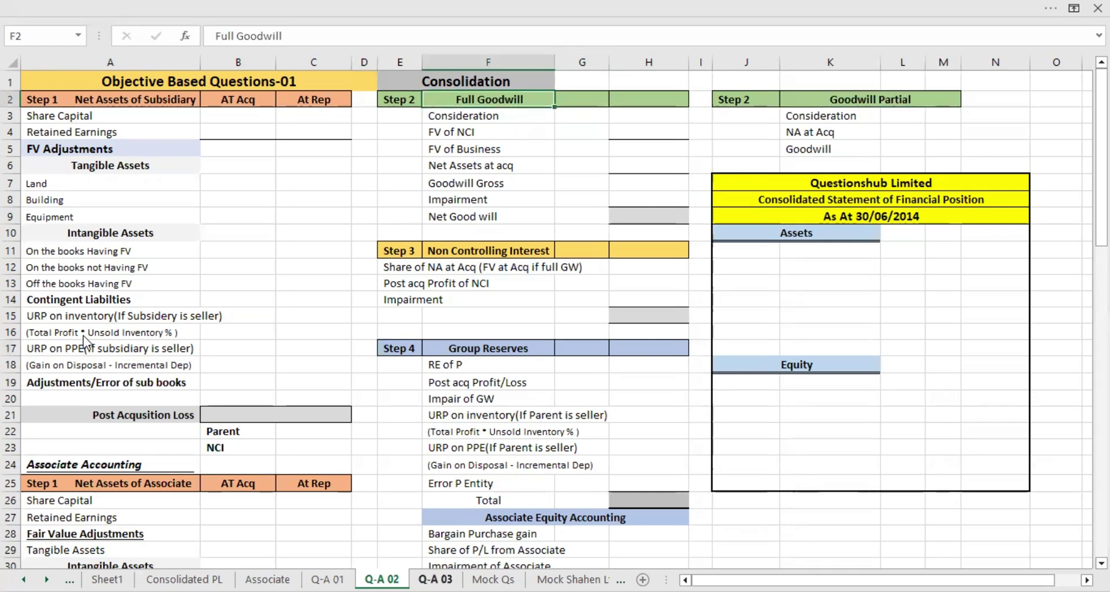
{"action": "key", "text": "ctrl+Page_Down"}
{"action": "key", "text": "Right"}
{"action": "key", "text": "Right"}
{"action": "key", "text": "Right"}
{"action": "key", "text": "Right"}
{"action": "key", "text": "Down"}
{"action": "key", "text": "Down"}
{"action": "key", "text": "Down"}
{"action": "key", "text": "Down"}
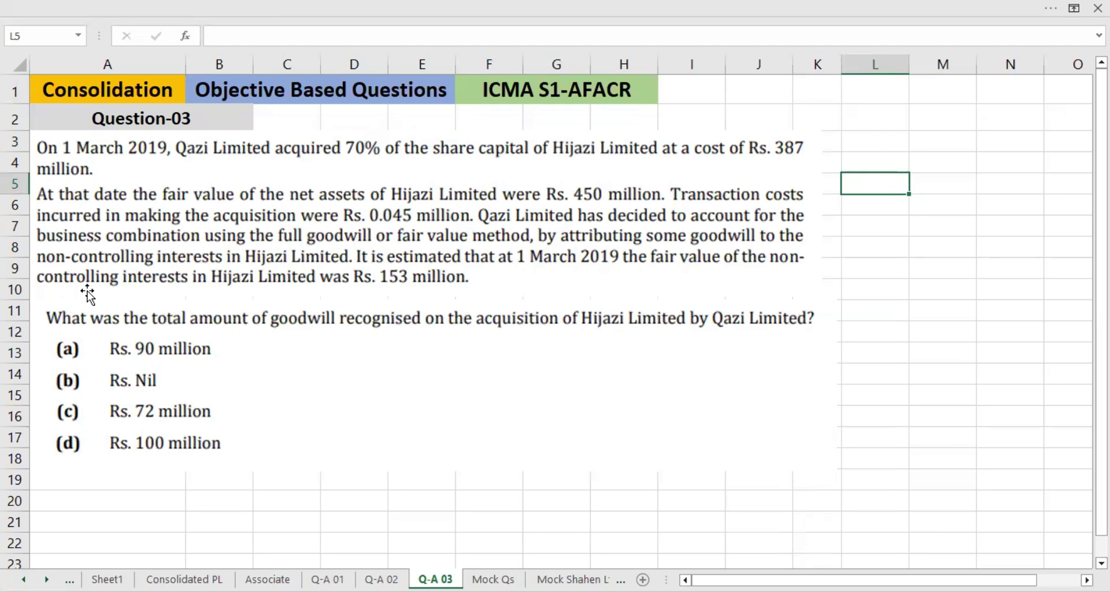
Step: Enter the heading 'Full Goodwill' in cell L3
{"action": "key", "text": "Up"}
{"action": "key", "text": "Up"}
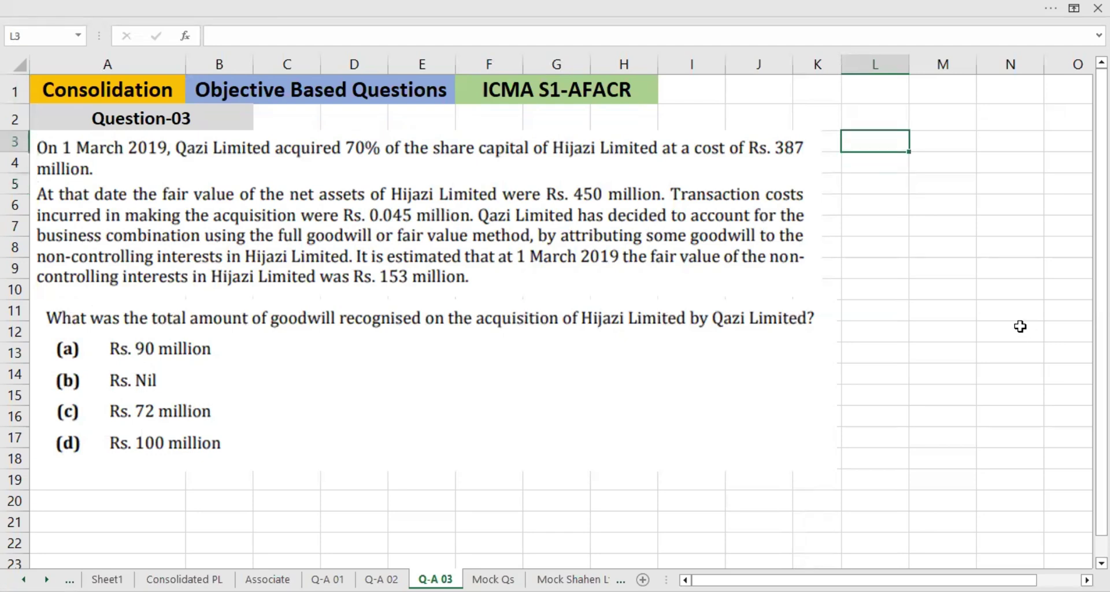
{"action": "type", "text": "Full Goodwill"}
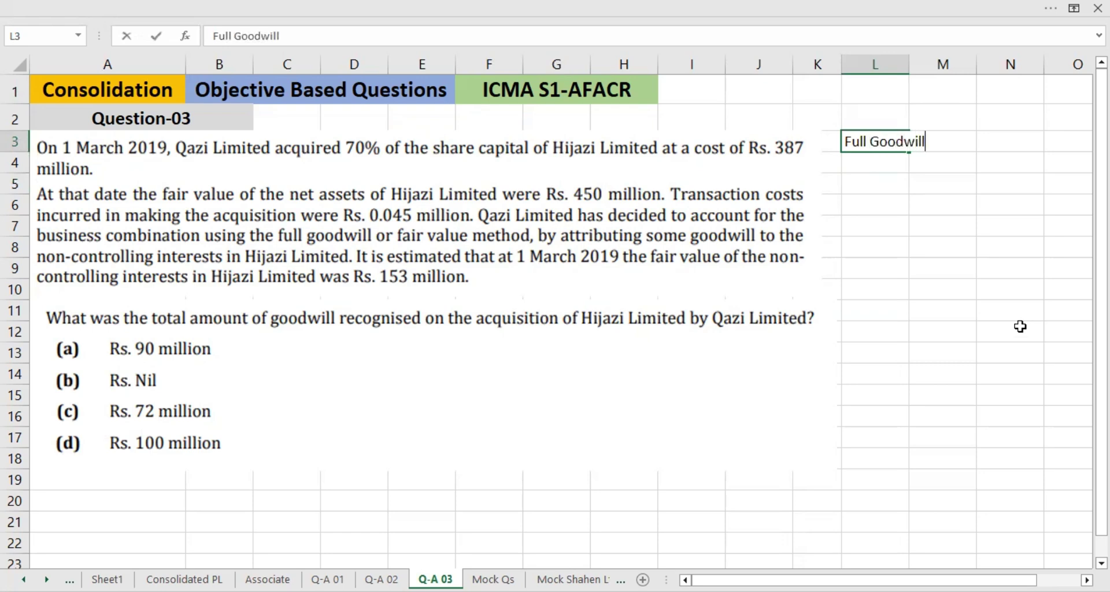
{"action": "key", "text": "Return"}
{"action": "key", "text": "Up"}
Step: Merge and centre the heading across L3:N3 with a light orange fill and bold text
{"action": "key", "text": "shift+Right"}
{"action": "key", "text": "shift+Right"}
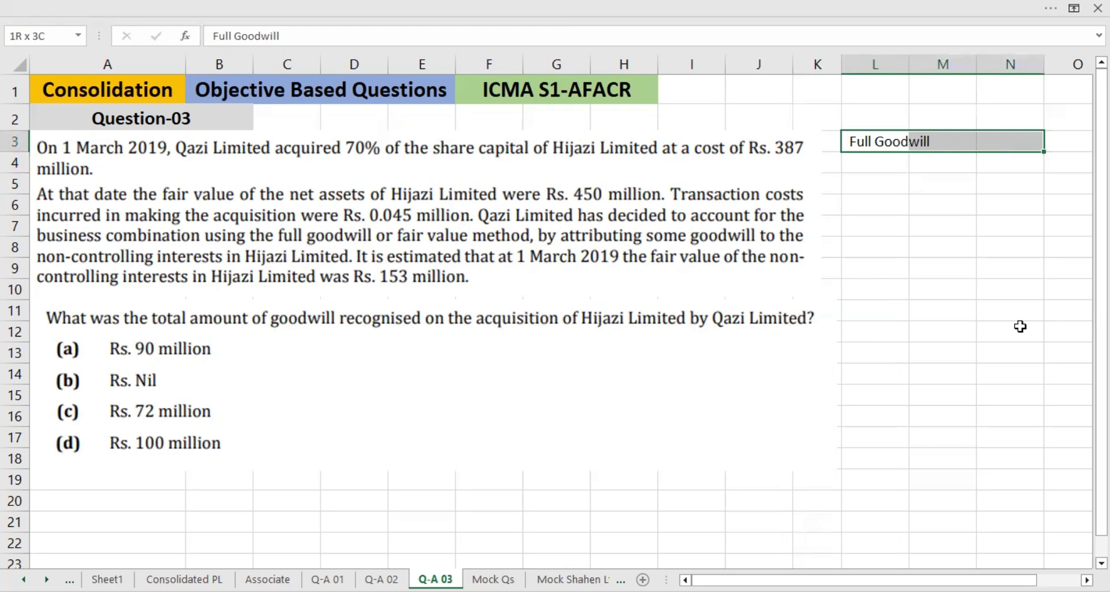
{"action": "key", "text": "alt+h"}
{"action": "key", "text": "m"}
{"action": "key", "text": "c"}
{"action": "key", "text": "alt+h"}
{"action": "key", "text": "h"}
{"action": "key", "text": "Right"}
{"action": "key", "text": "Right"}
{"action": "key", "text": "Right"}
{"action": "key", "text": "Right"}
{"action": "key", "text": "Right"}
{"action": "key", "text": "Down"}
{"action": "key", "text": "Down"}
{"action": "key", "text": "Down"}
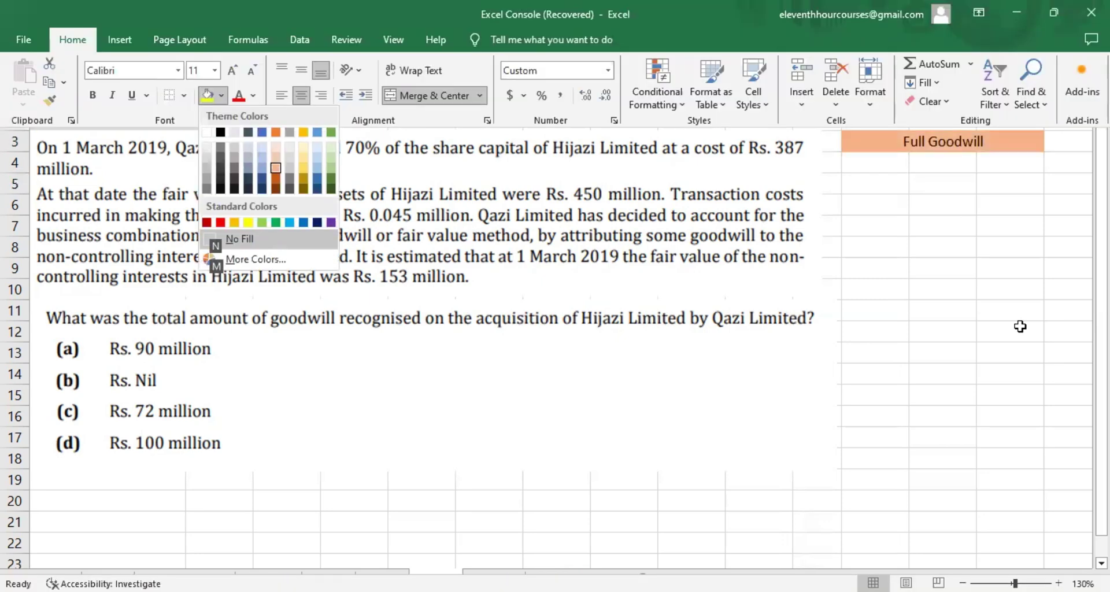
{"action": "key", "text": "Return"}
{"action": "key", "text": "ctrl+b"}
{"action": "key", "text": "Down"}
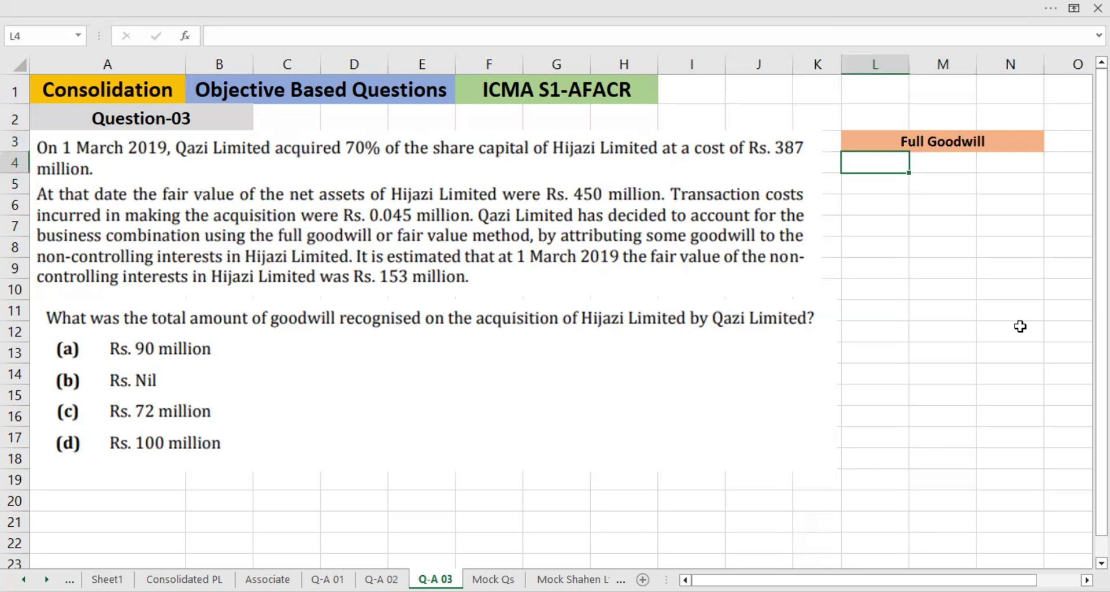
Step: Label L4 and L5 as 'Consideration' and 'FV of NCI'
{"action": "type", "text": "Consi"}
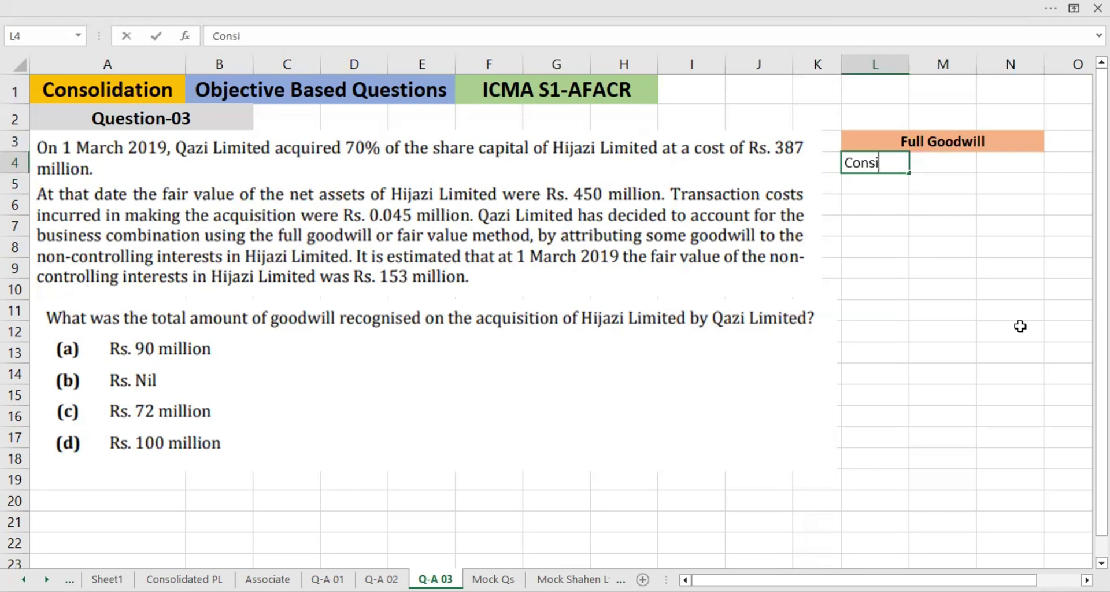
{"action": "type", "text": "deration"}
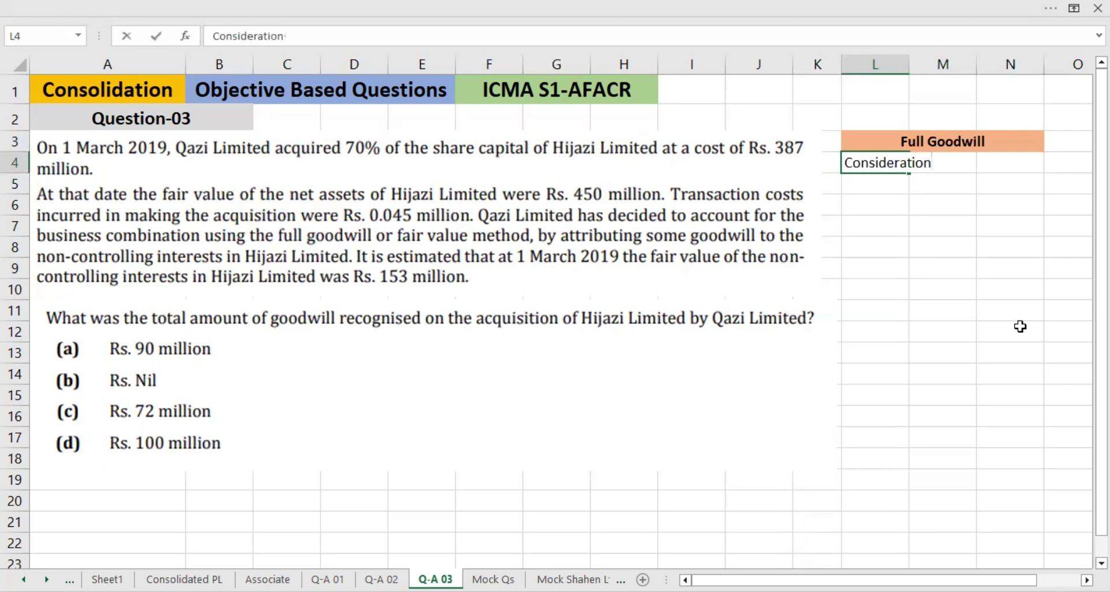
{"action": "key", "text": "Return"}
{"action": "key", "text": "Up"}
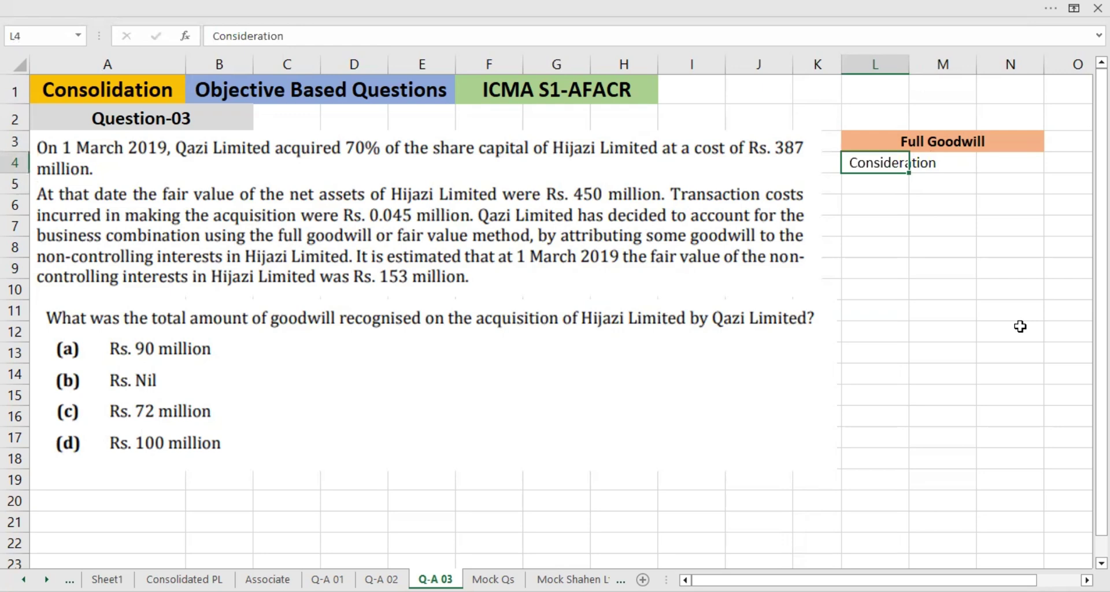
{"action": "key", "text": "Down"}
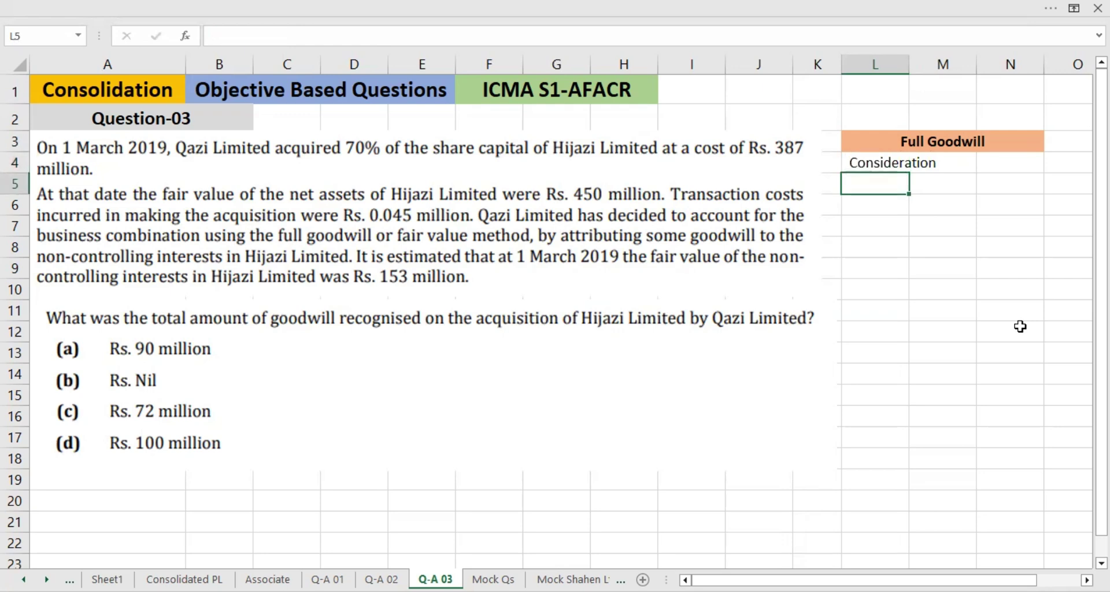
{"action": "type", "text": "FV of NCI"}
{"action": "key", "text": "Return"}
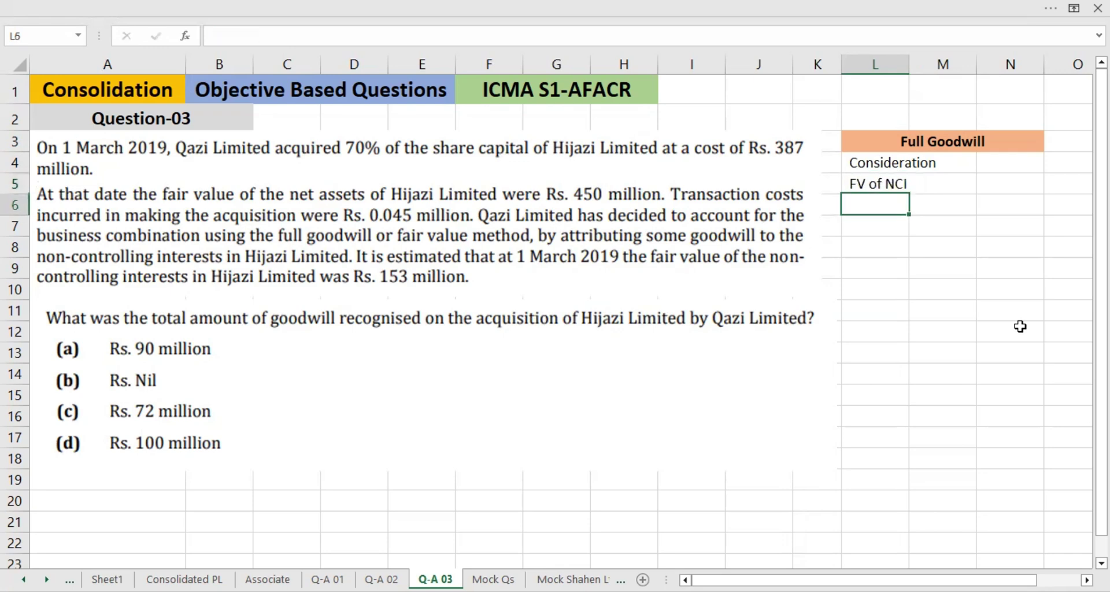
{"action": "key", "text": "Right"}
{"action": "key", "text": "Right"}
{"action": "key", "text": "Up"}
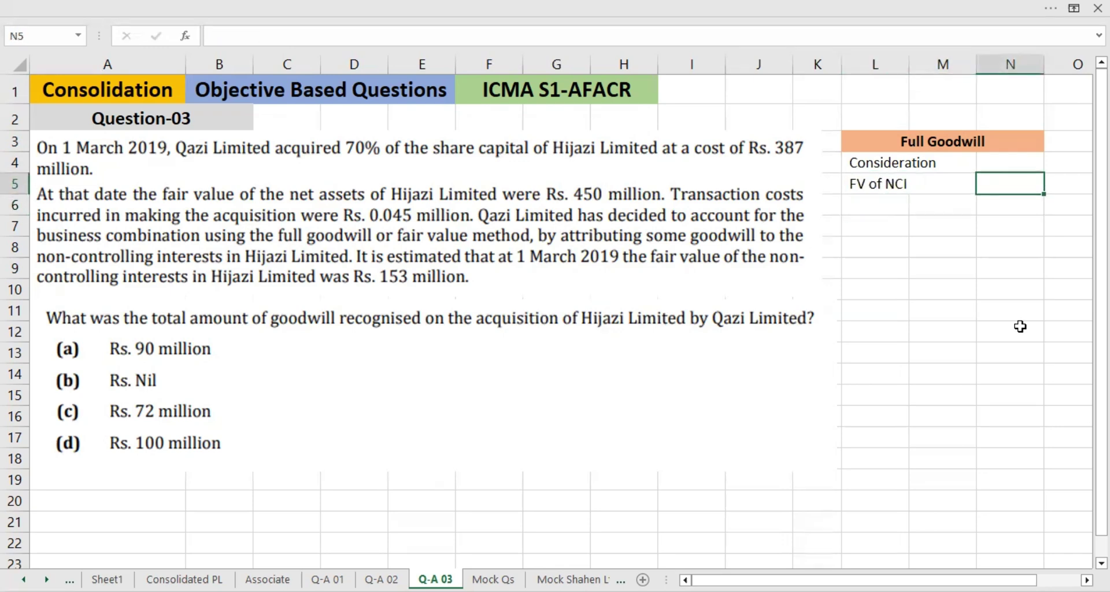
{"action": "key", "text": "alt"}
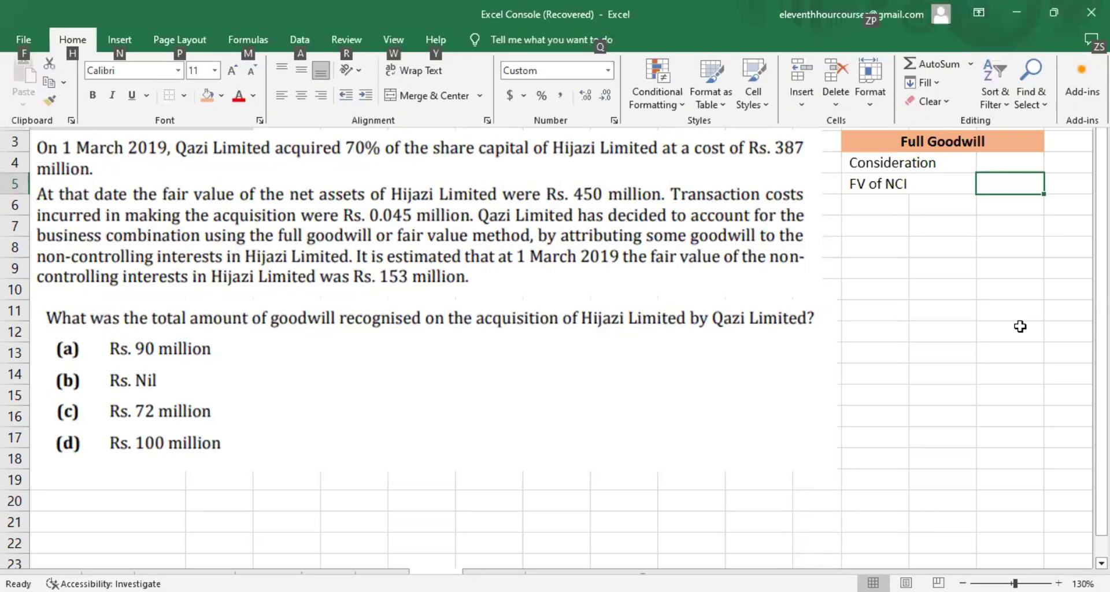
{"action": "key", "text": "Escape"}
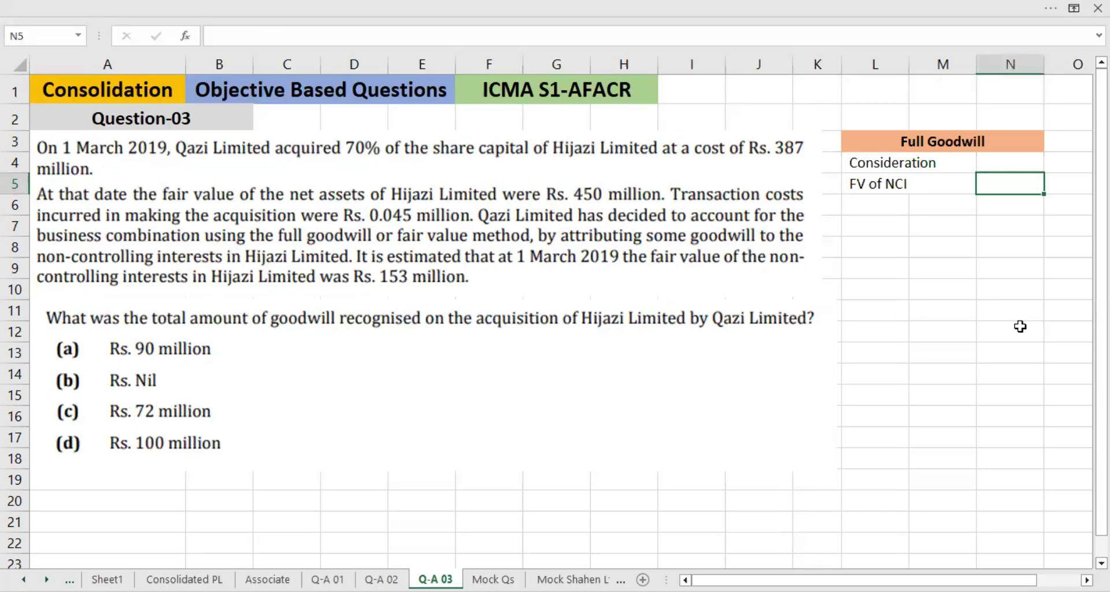
{"action": "key", "text": "Down"}
{"action": "key", "text": "Left"}
{"action": "key", "text": "Left"}
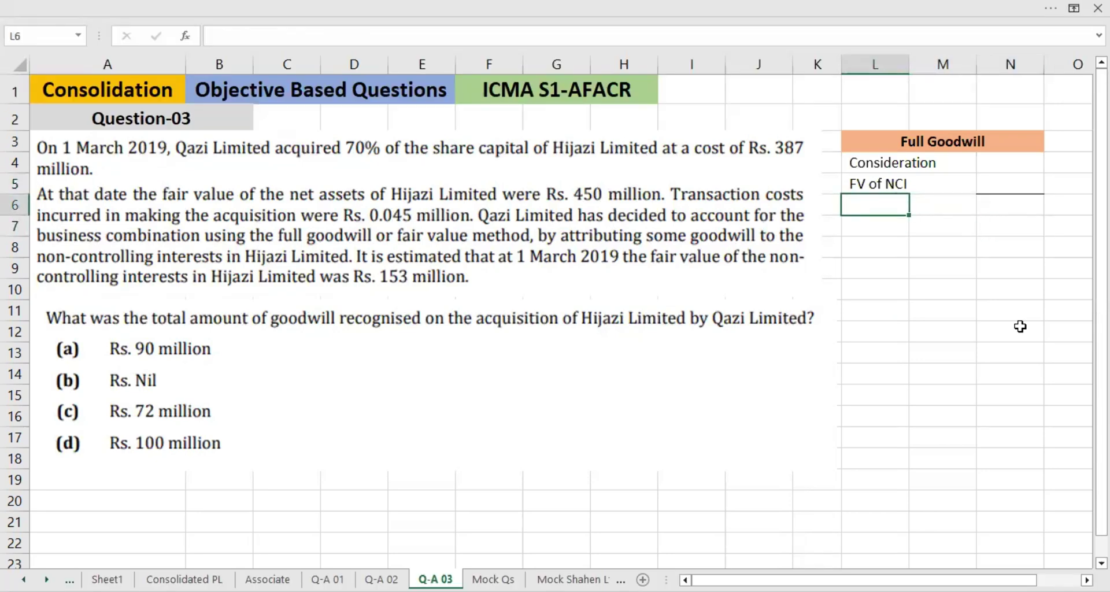
Step: Add the 'FV of Business' label in L6, briefly browsing number formats for N5
{"action": "type", "text": "FV of "}
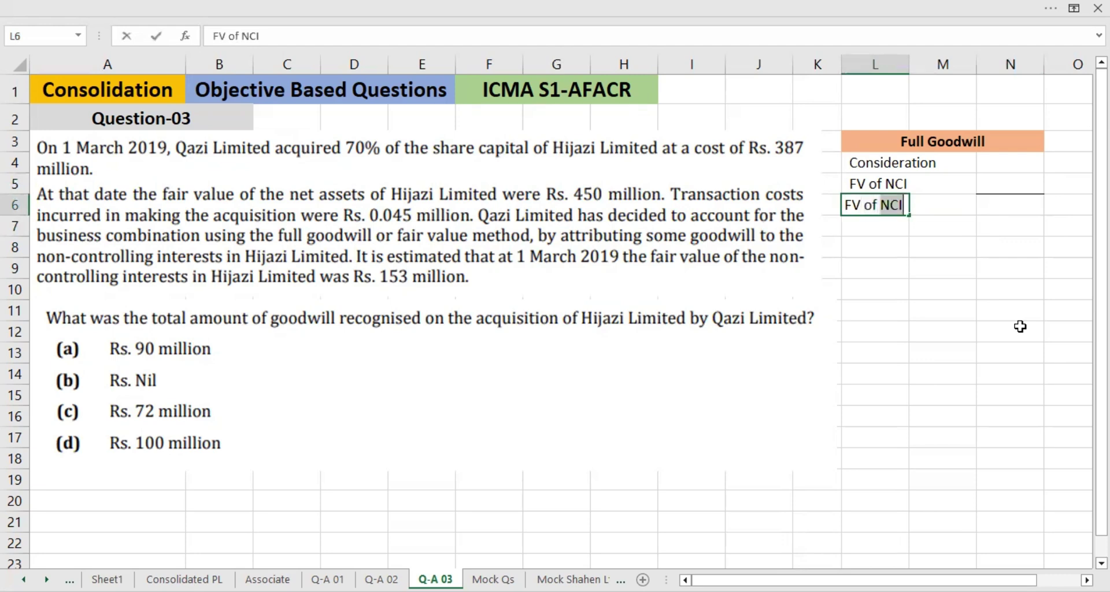
{"action": "type", "text": "Business"}
{"action": "key", "text": "Right"}
{"action": "key", "text": "Right"}
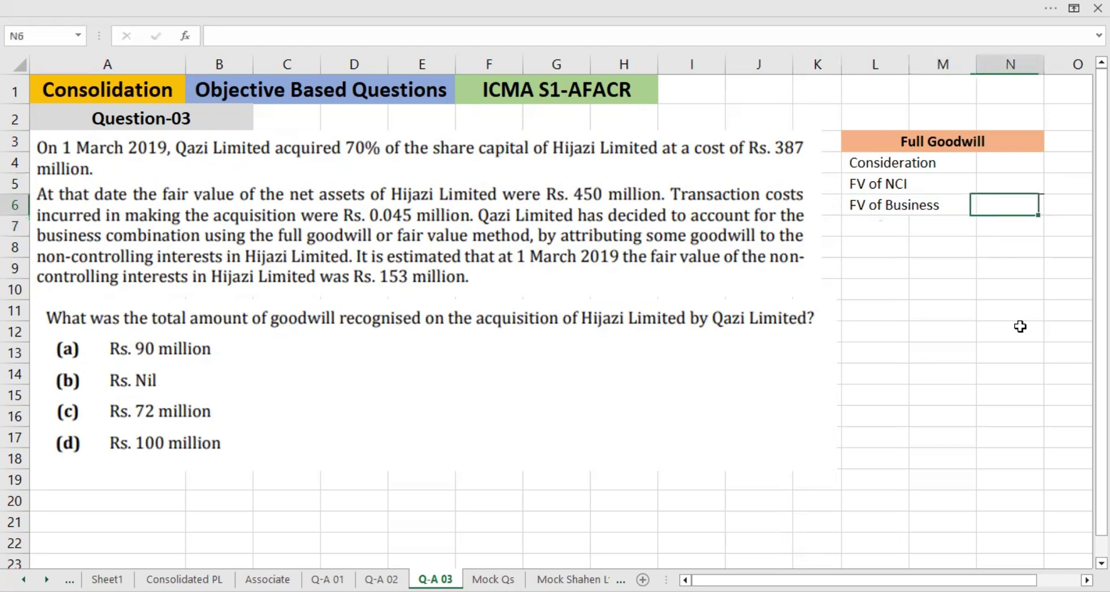
{"action": "key", "text": "Up"}
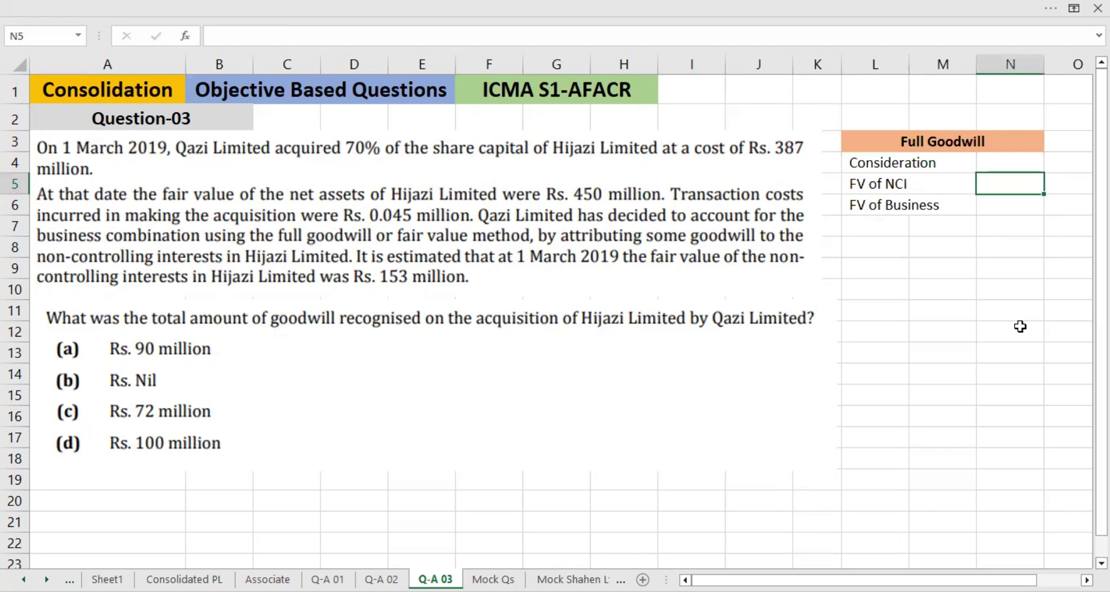
{"action": "key", "text": "alt+h"}
{"action": "key", "text": "n"}
{"action": "key", "text": "Escape"}
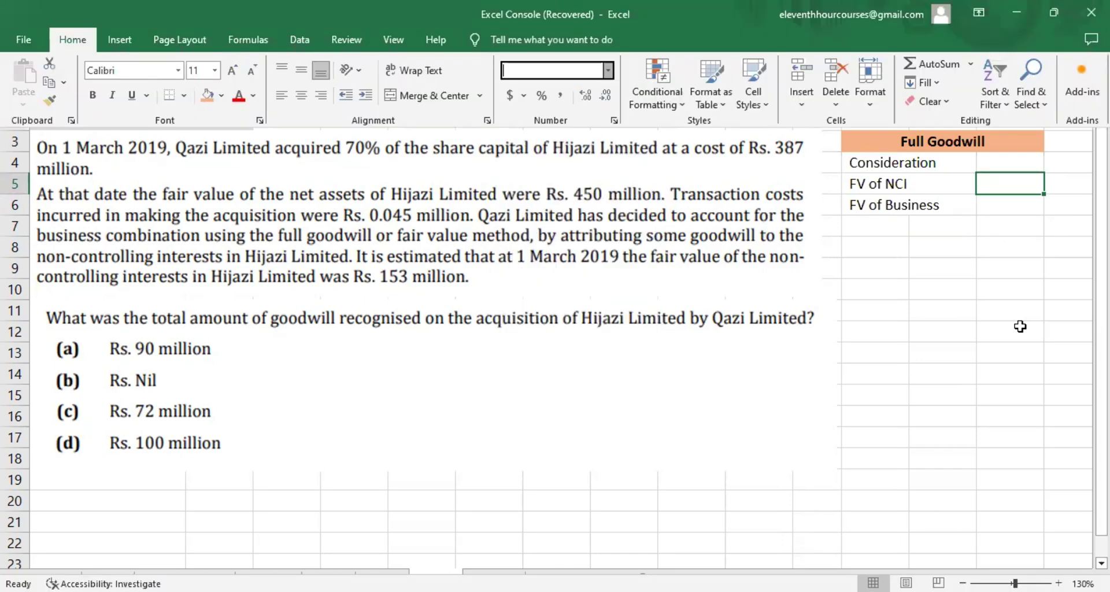
{"action": "key", "text": "Escape"}
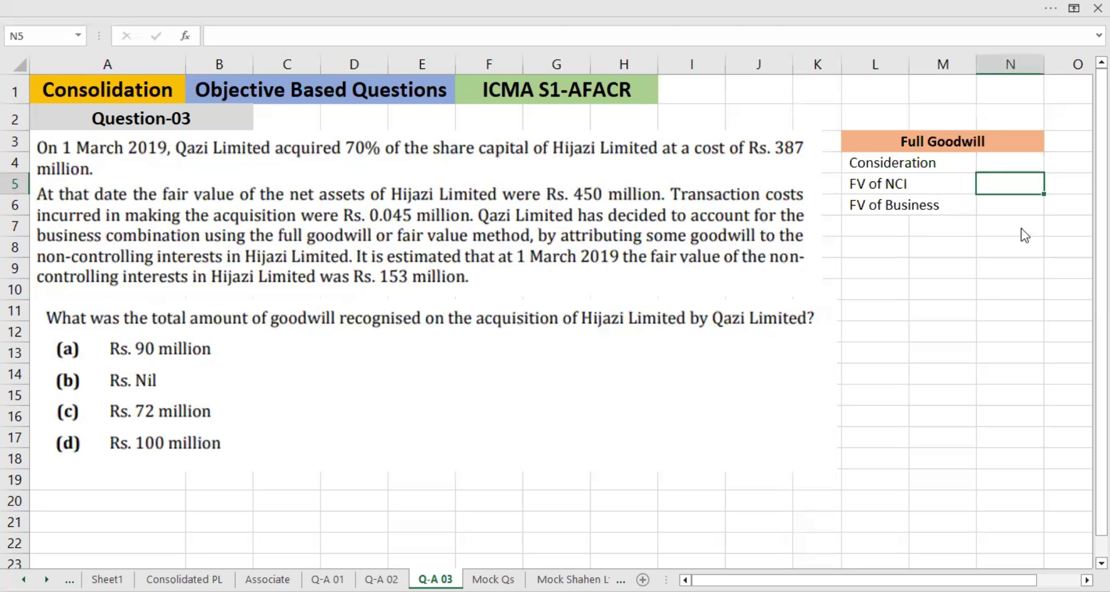
{"action": "key", "text": "Down"}
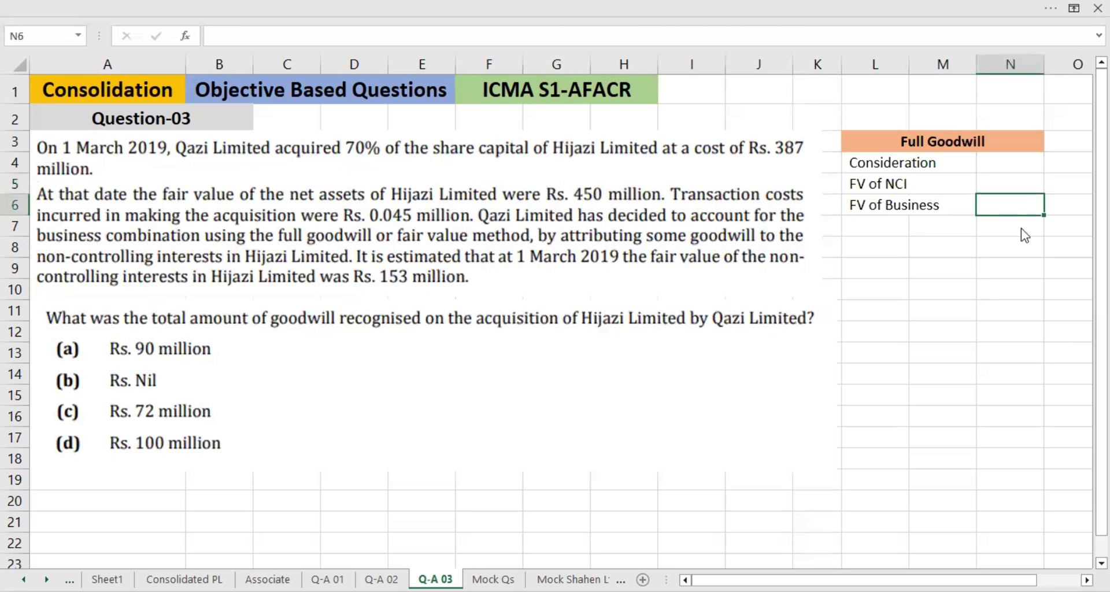
{"action": "key", "text": "Down"}
{"action": "key", "text": "Left"}
{"action": "key", "text": "Left"}
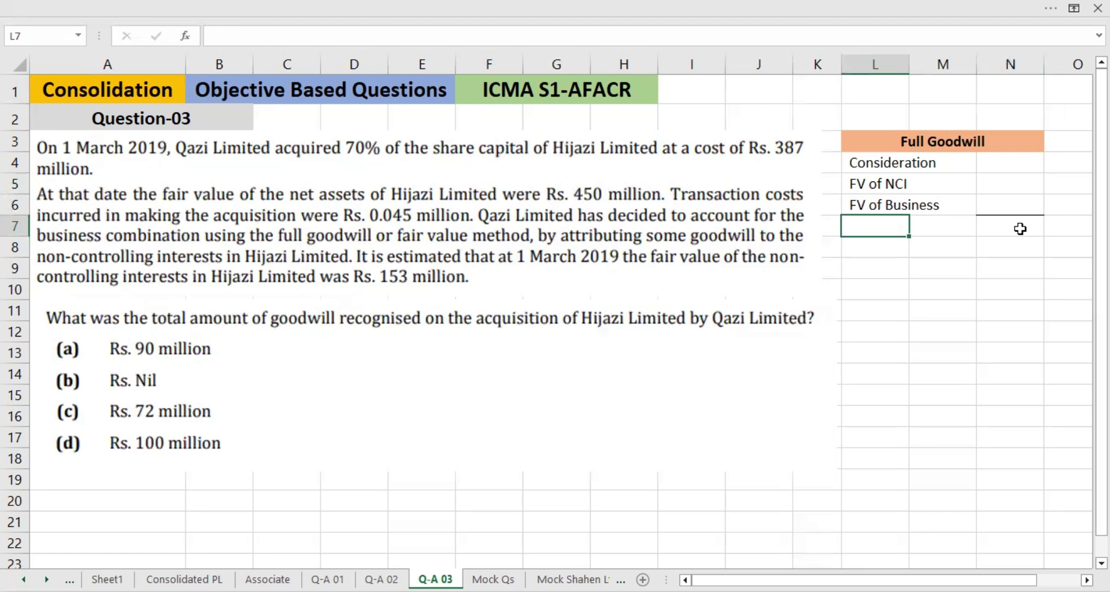
Step: Add the 'Net Assets of Business' label in L7
{"action": "type", "text": "Net of"}
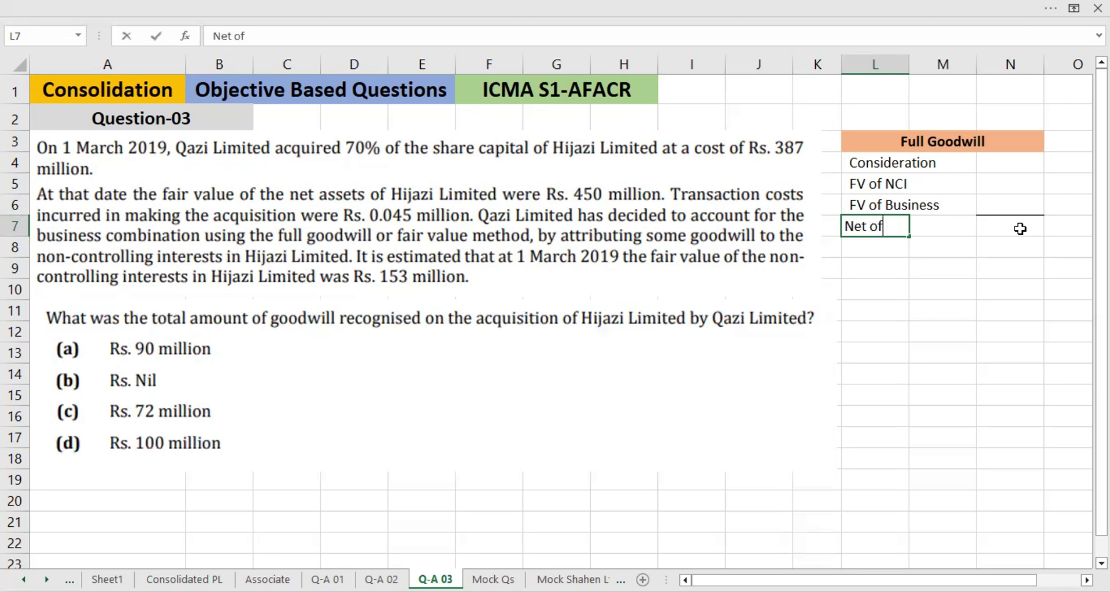
{"action": "key", "text": "BackSpace"}
{"action": "key", "text": "BackSpace"}
{"action": "type", "text": "Assets of"}
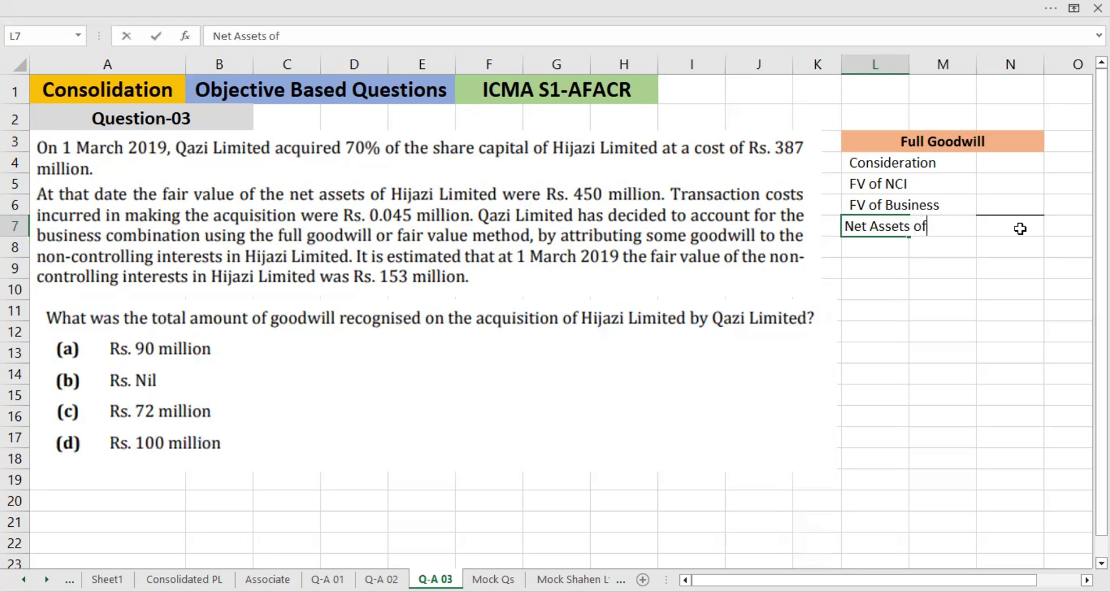
{"action": "type", "text": " Business"}
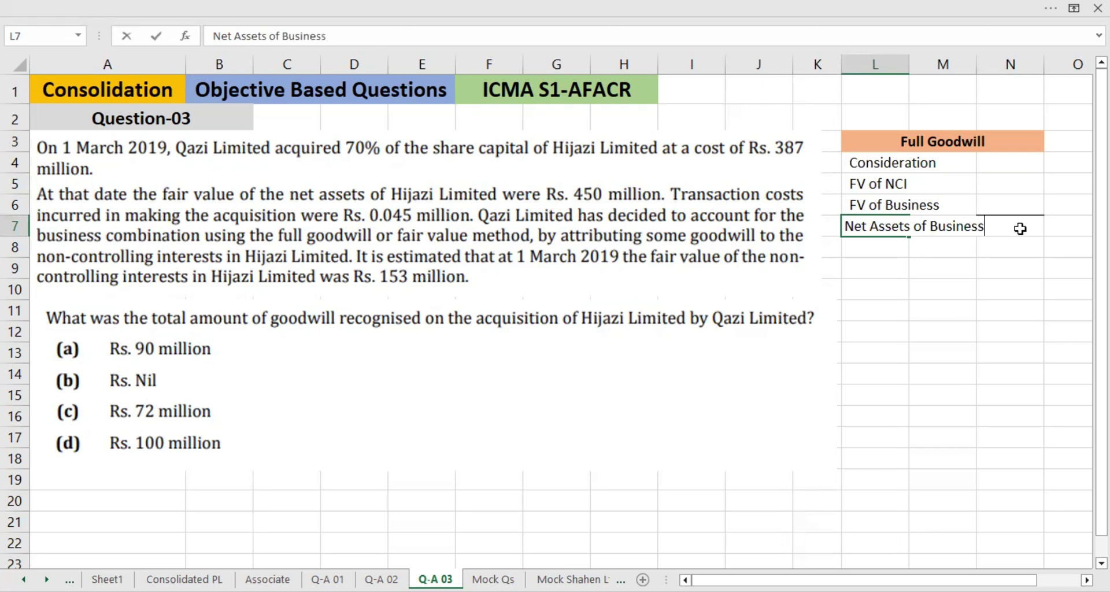
{"action": "key", "text": "Return"}
{"action": "key", "text": "Up"}
{"action": "key", "text": "Up"}
{"action": "key", "text": "Up"}
{"action": "key", "text": "Up"}
{"action": "key", "text": "Up"}
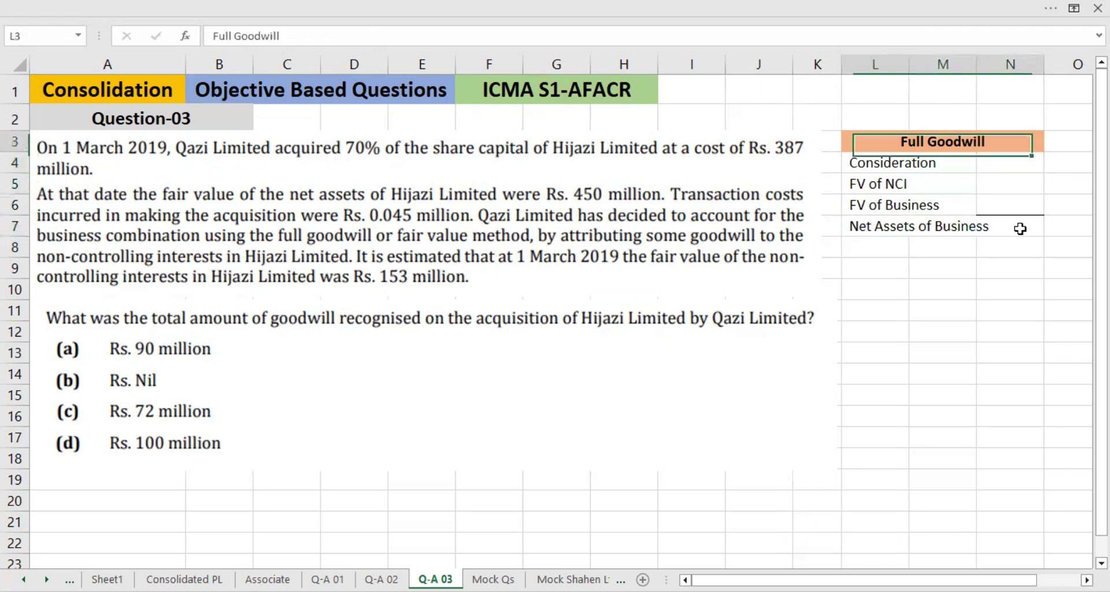
{"action": "key", "text": "Down"}
{"action": "key", "text": "Down"}
{"action": "key", "text": "Down"}
{"action": "key", "text": "Down"}
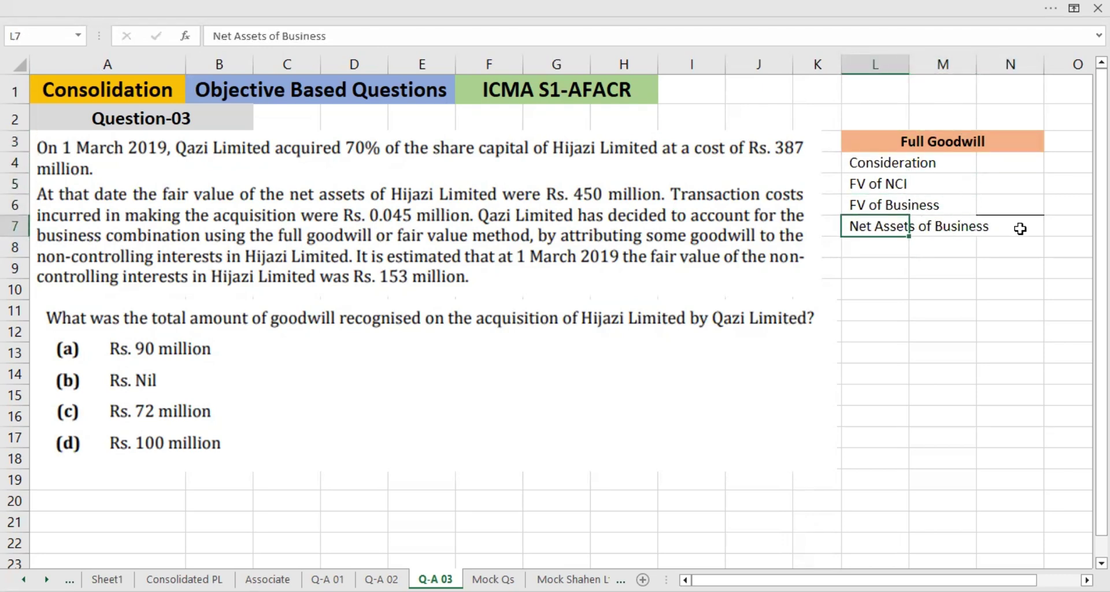
{"action": "key", "text": "Down"}
{"action": "key", "text": "Right"}
{"action": "key", "text": "Right"}
{"action": "key", "text": "Left"}
{"action": "key", "text": "Left"}
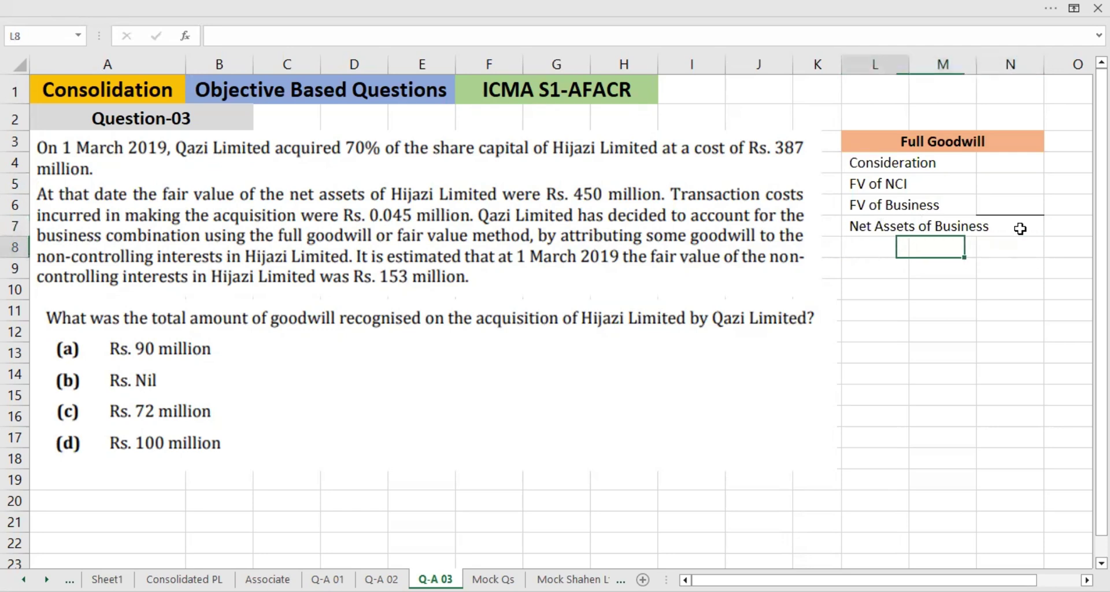
Step: Add the labels 'Gross Goodwill', 'Impairment' and 'Net Goodwill' in L8:L10
{"action": "type", "text": "G"}
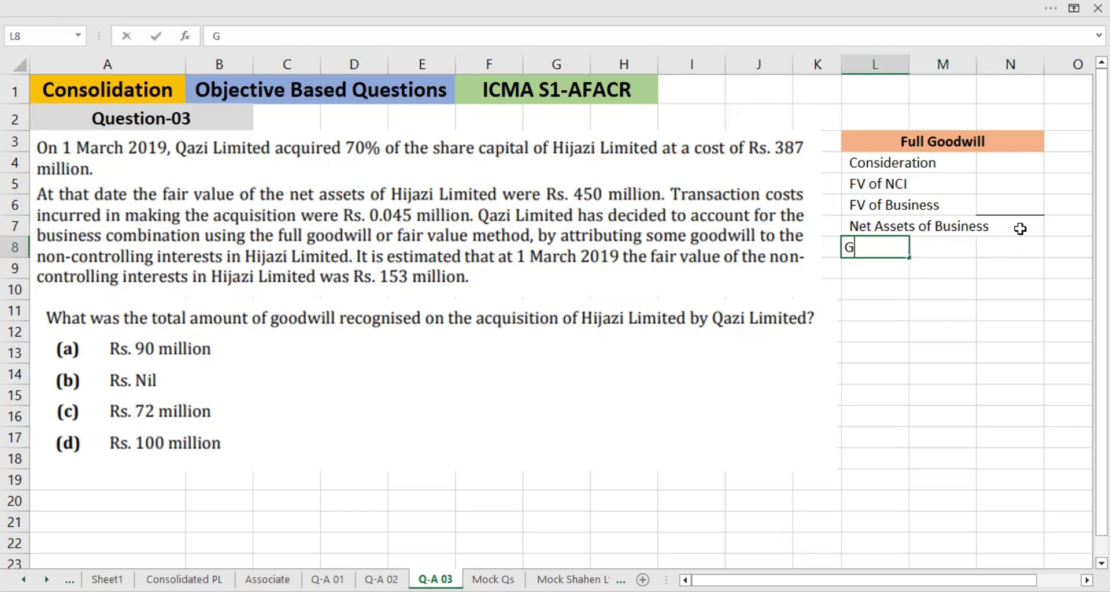
{"action": "key", "text": "Escape"}
{"action": "type", "text": "G"}
{"action": "key", "text": "BackSpace"}
{"action": "type", "text": "Gross Goodwi"}
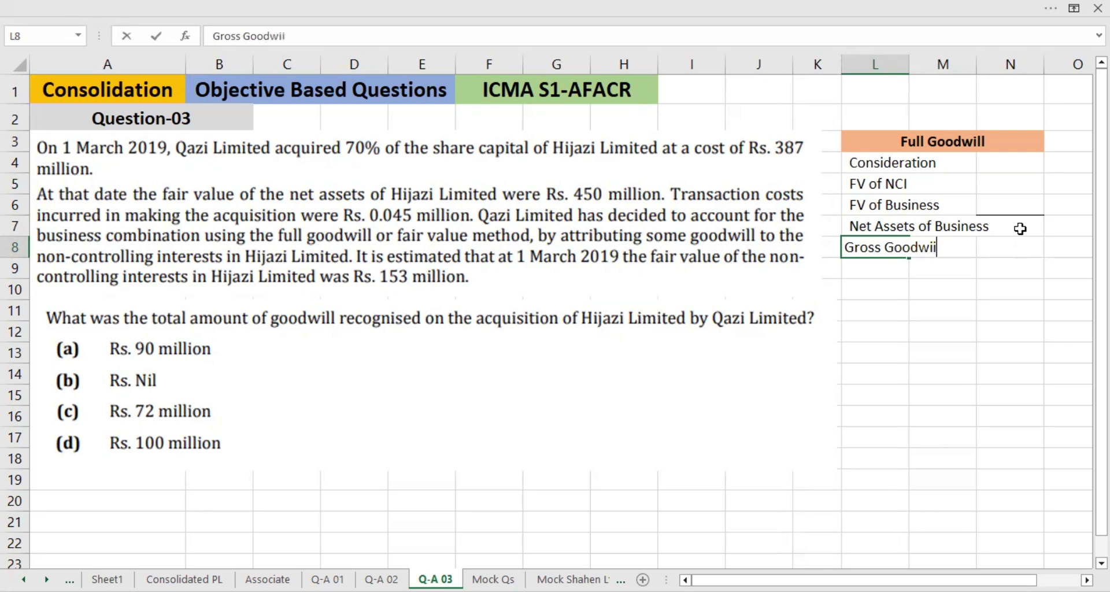
{"action": "type", "text": "ll"}
{"action": "key", "text": "Return"}
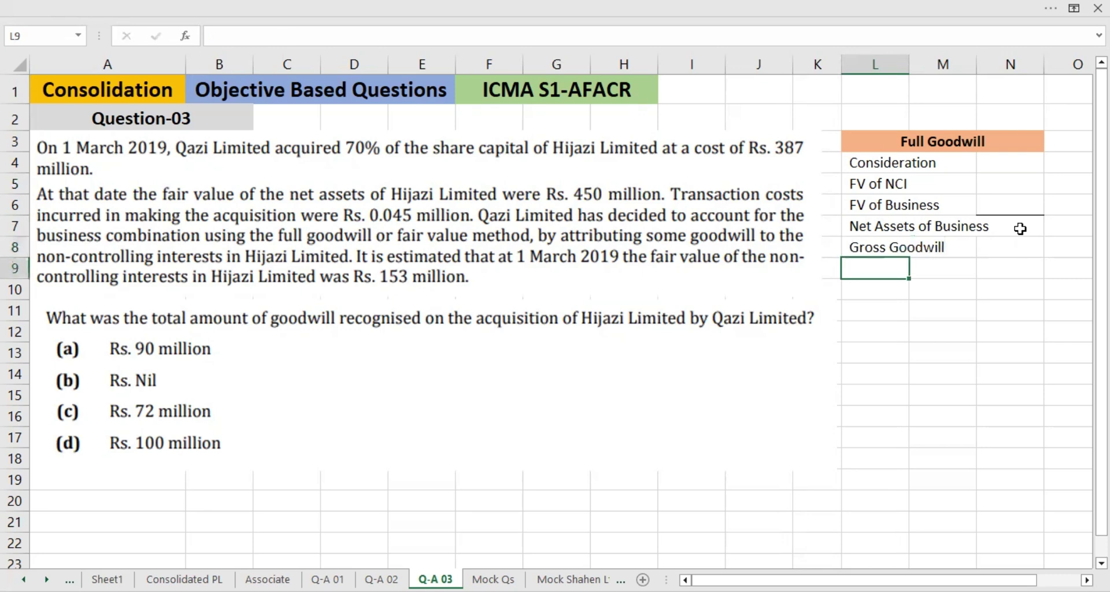
{"action": "key", "text": "Up"}
{"action": "key", "text": "Up"}
{"action": "key", "text": "Down"}
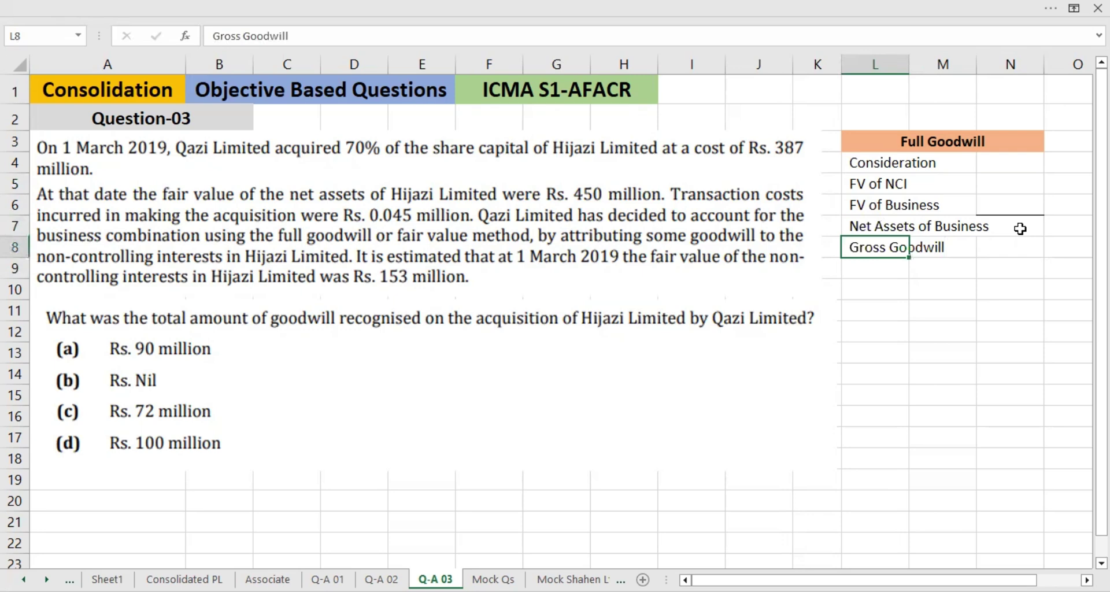
{"action": "key", "text": "Down"}
{"action": "type", "text": "Imp"}
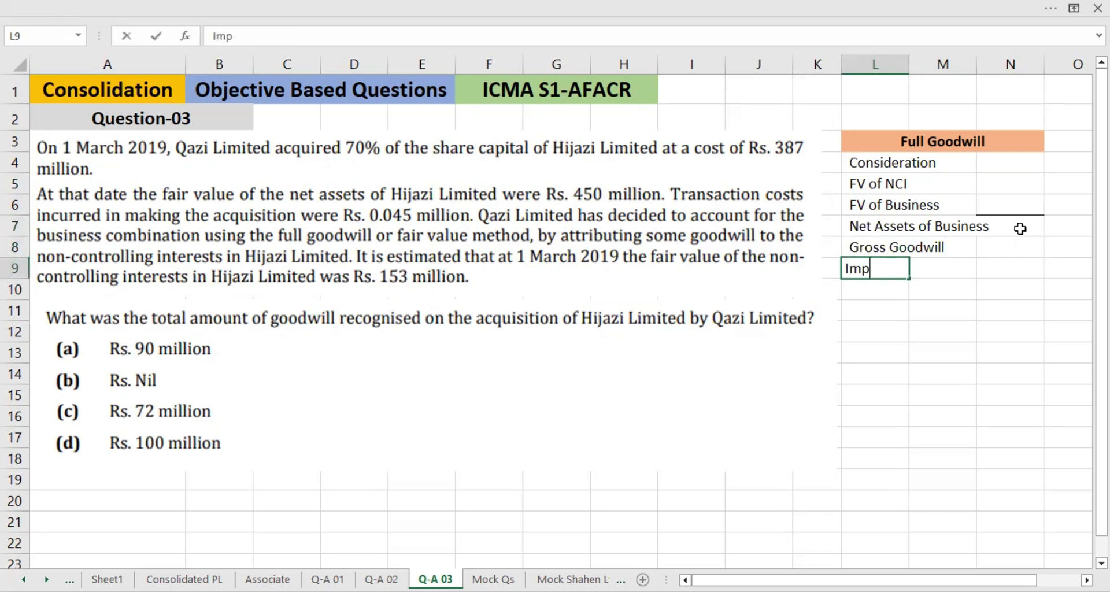
{"action": "type", "text": "airment"}
{"action": "key", "text": "Return"}
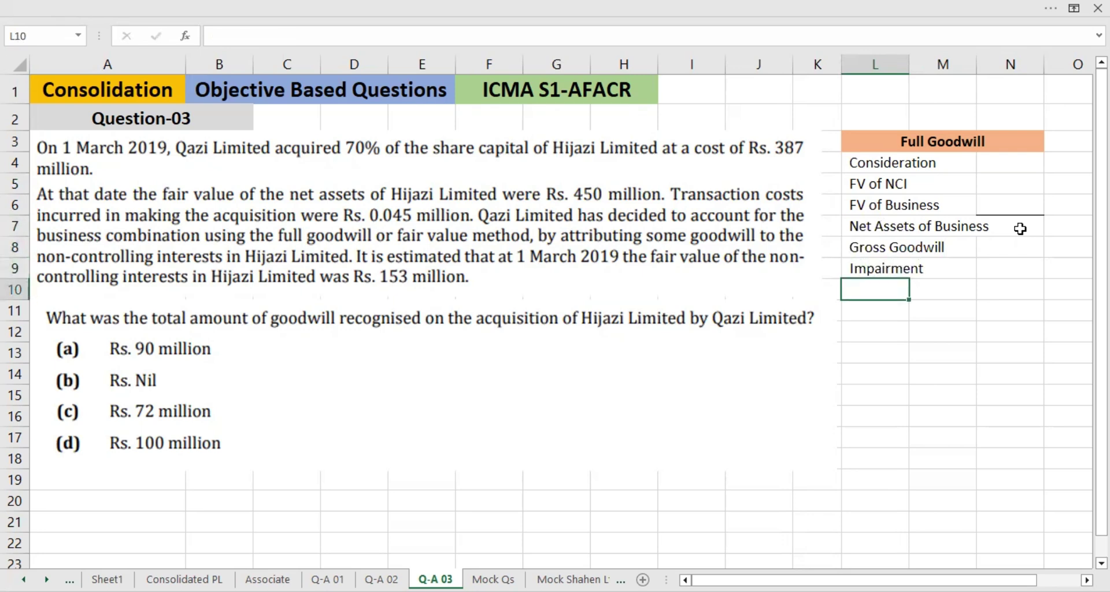
{"action": "type", "text": "Net Goodw"}
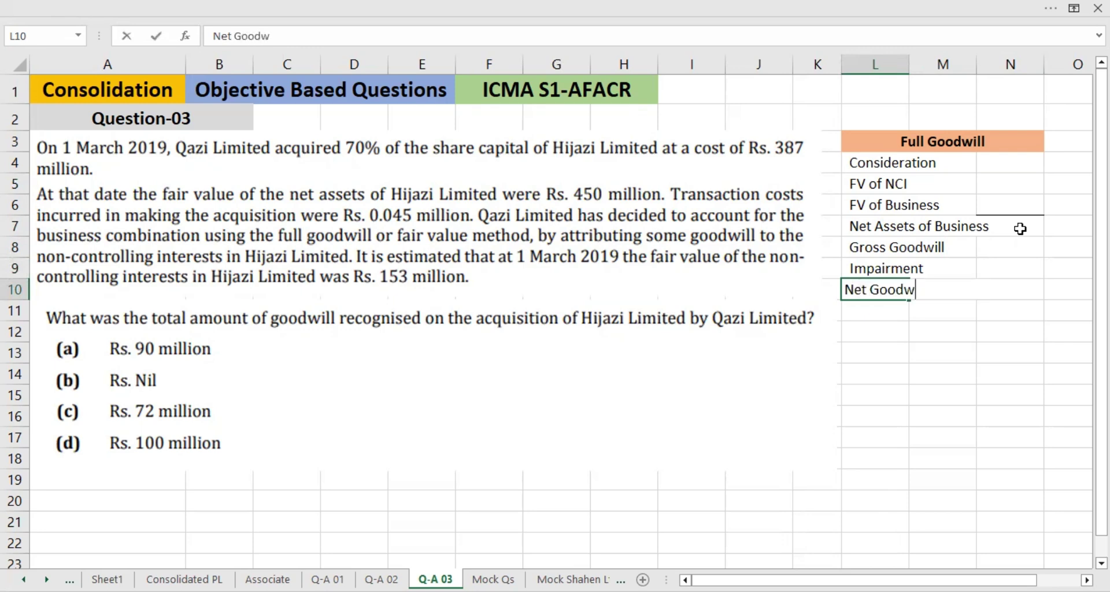
{"action": "type", "text": "ill"}
{"action": "key", "text": "Return"}
Step: Return to the Consideration value cell N4 to start entering amounts
{"action": "key", "text": "Up"}
{"action": "key", "text": "Up"}
{"action": "key", "text": "Right"}
{"action": "key", "text": "Right"}
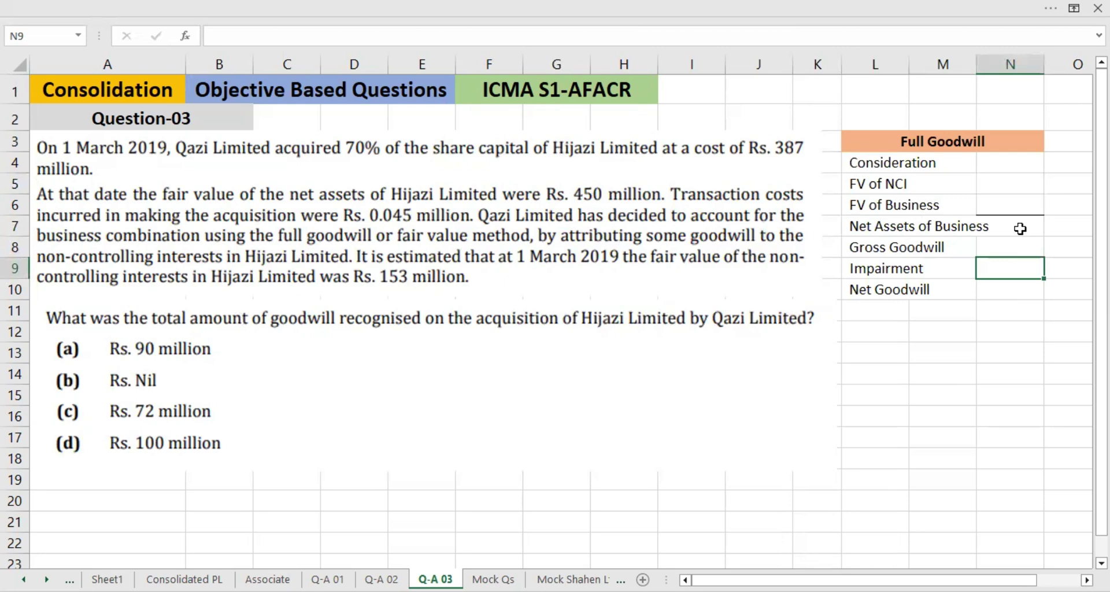
{"action": "key", "text": "Up"}
{"action": "key", "text": "Up"}
{"action": "key", "text": "Left"}
{"action": "key", "text": "Left"}
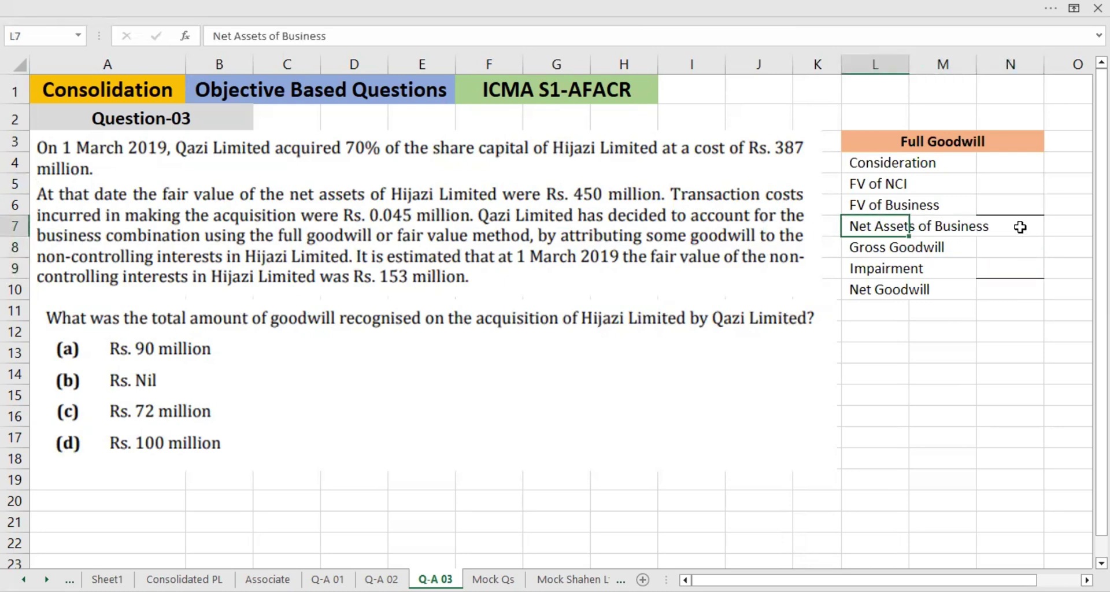
{"action": "key", "text": "Right"}
{"action": "key", "text": "Right"}
{"action": "key", "text": "Up"}
{"action": "key", "text": "Up"}
{"action": "key", "text": "Up"}
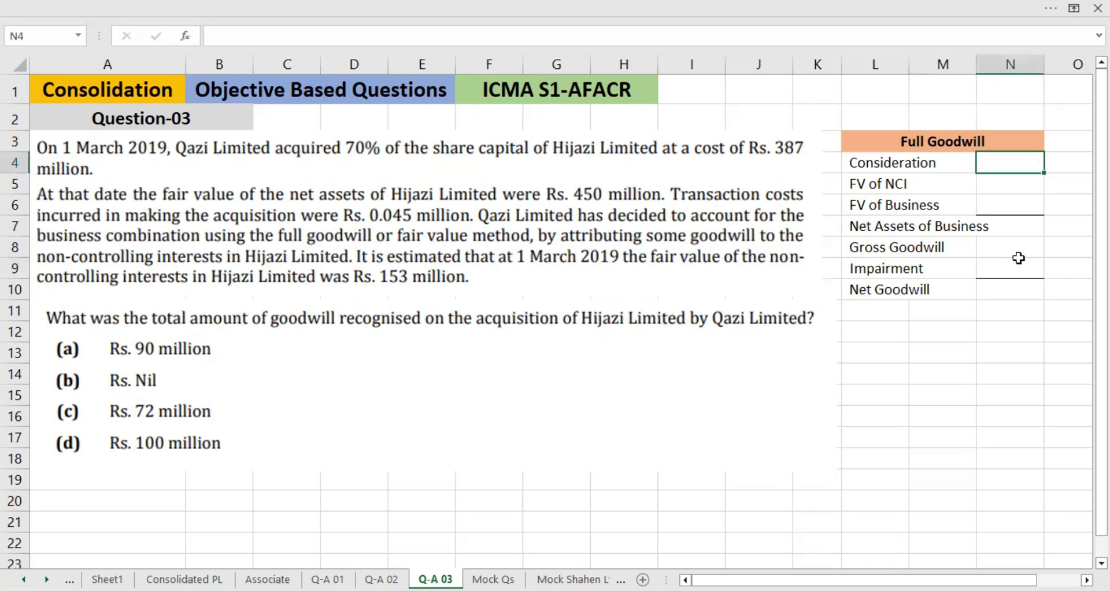
Step: Enter 387 for Consideration and 153 for FV of NCI
{"action": "type", "text": "387"}
{"action": "key", "text": "Return"}
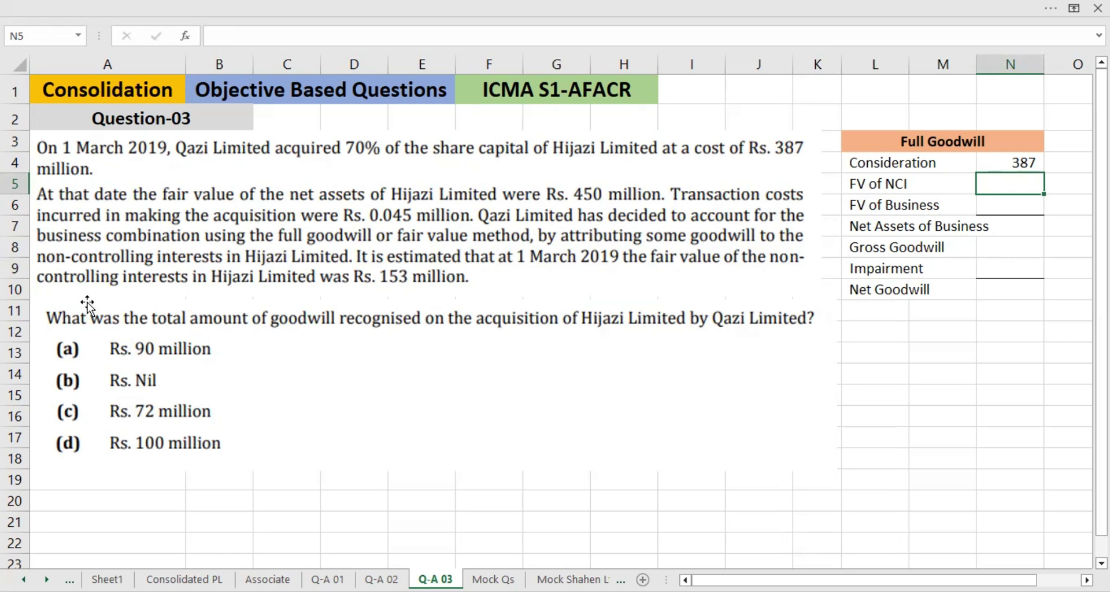
{"action": "type", "text": "153"}
{"action": "key", "text": "Return"}
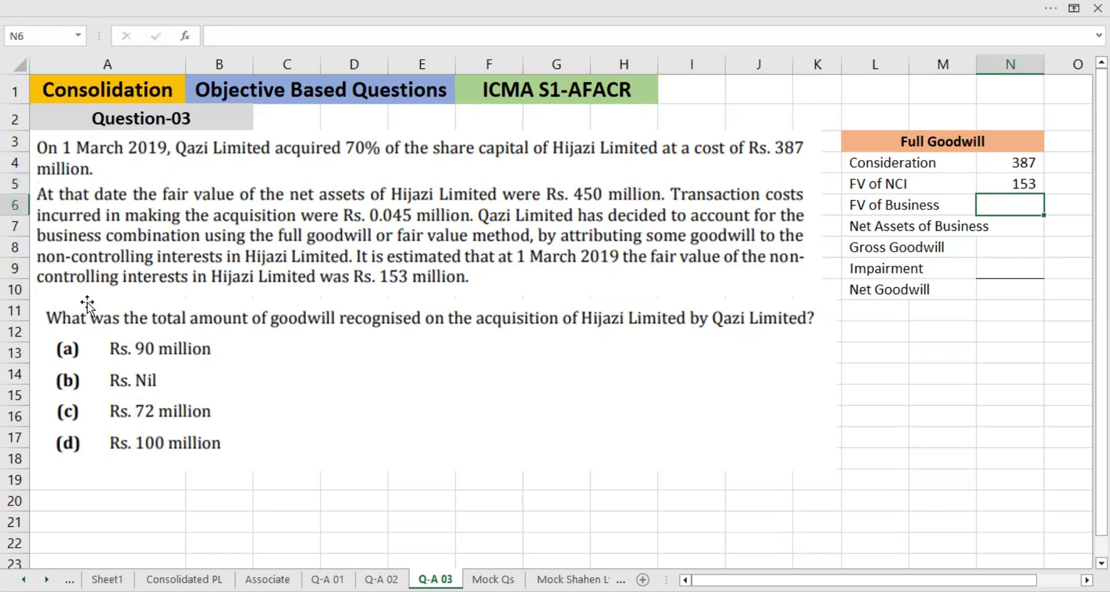
{"action": "key", "text": "Up"}
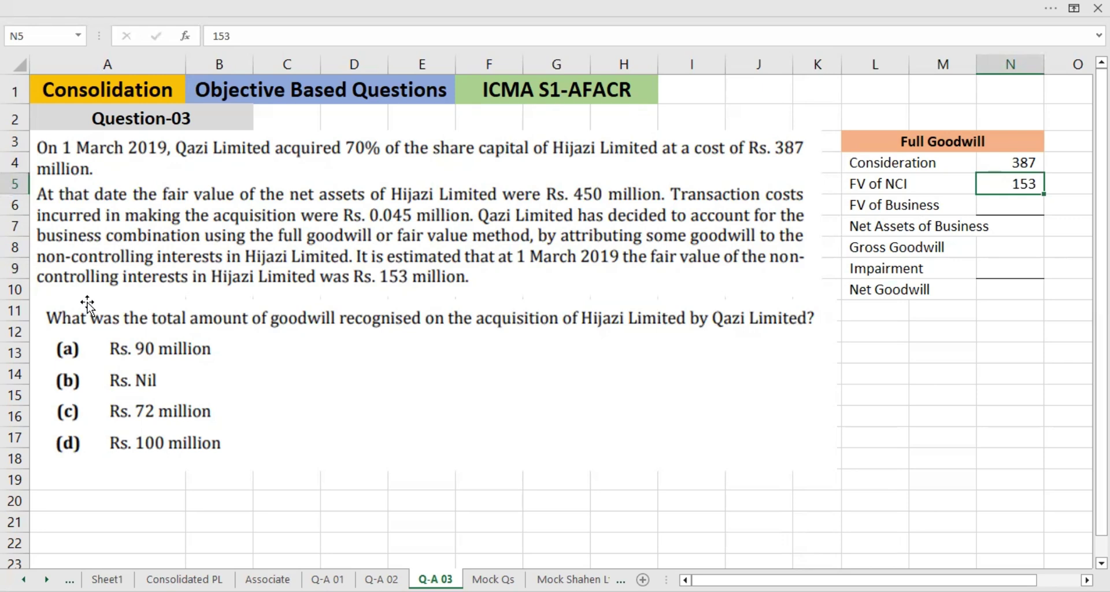
{"action": "key", "text": "Down"}
Step: Total FV of Business in N6 with =SUM(N4:N5), giving 540, and review the figures
{"action": "type", "text": "=s"}
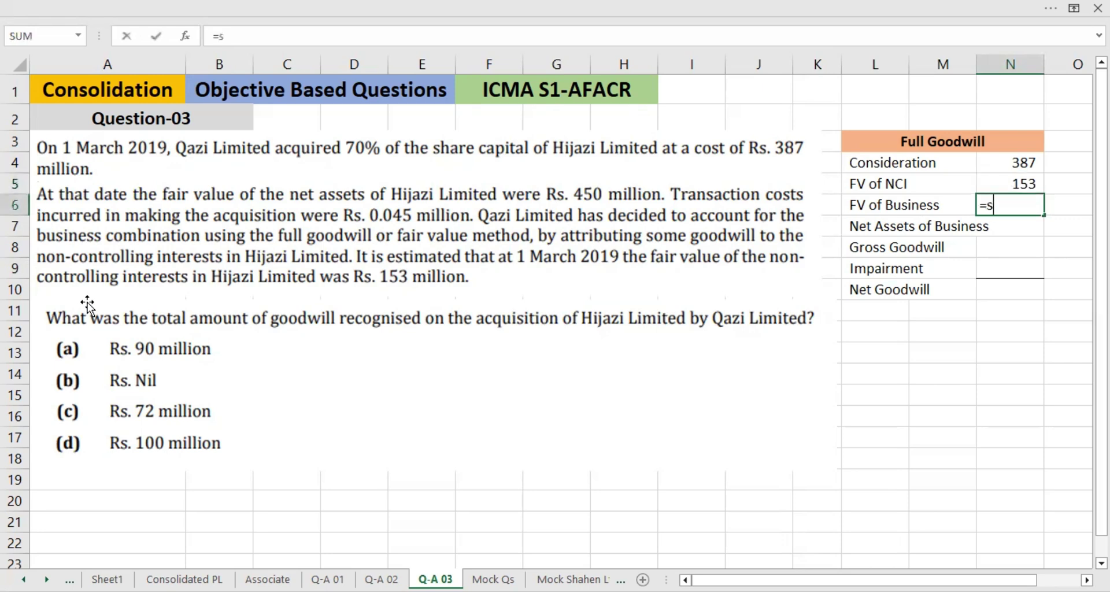
{"action": "type", "text": "um(n4:n5)"}
{"action": "key", "text": "ctrl+Return"}
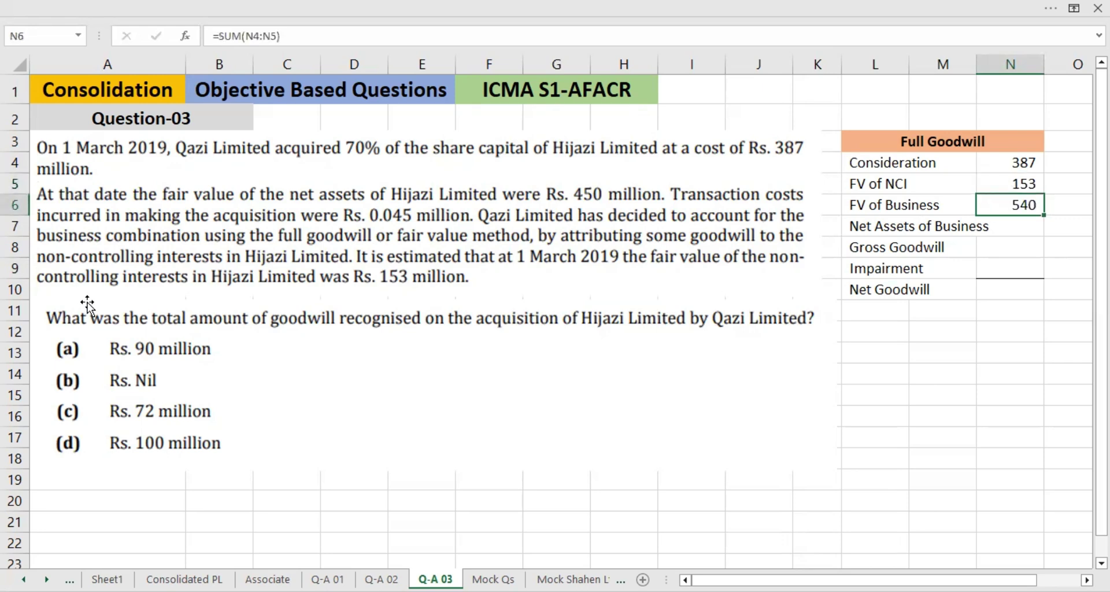
{"action": "key", "text": "Down"}
{"action": "key", "text": "Up"}
{"action": "key", "text": "Down"}
{"action": "key", "text": "Down"}
{"action": "key", "text": "Up"}
{"action": "key", "text": "Up"}
{"action": "scroll", "coordinate": [88, 304], "scroll_direction": "right", "scroll_amount": 1}
{"action": "key", "text": "Left"}
{"action": "key", "text": "Left"}
{"action": "key", "text": "Left"}
{"action": "key", "text": "Left"}
{"action": "key", "text": "Left"}
{"action": "key", "text": "Left"}
{"action": "key", "text": "Left"}
{"action": "key", "text": "Left"}
{"action": "key", "text": "Left"}
{"action": "key", "text": "Left"}
{"action": "key", "text": "Left"}
{"action": "key", "text": "Left"}
{"action": "key", "text": "Left"}
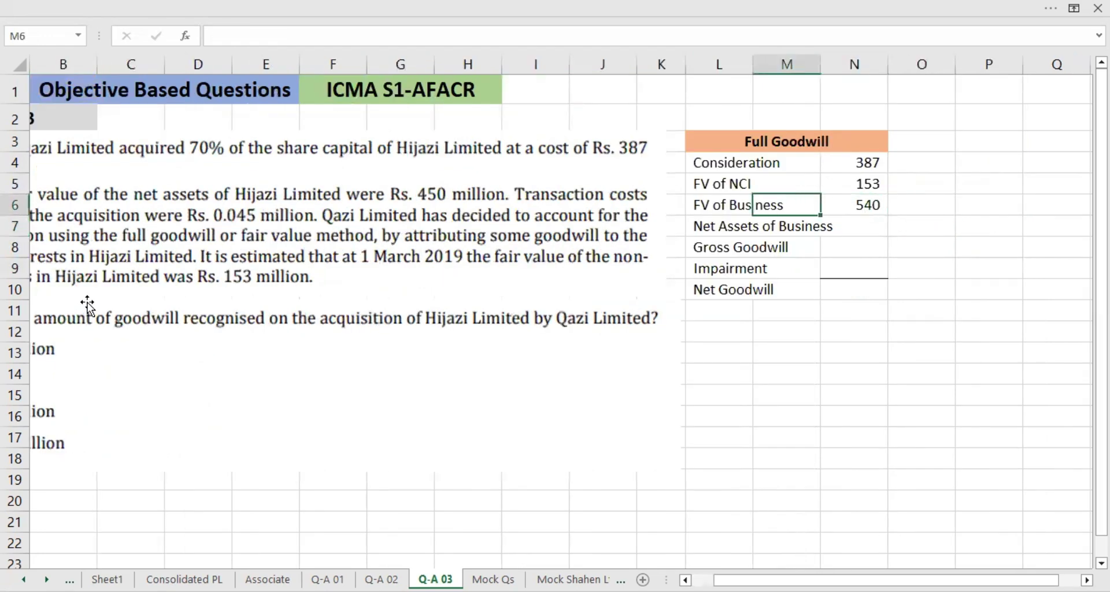
{"action": "key", "text": "Right"}
{"action": "key", "text": "Right"}
{"action": "key", "text": "Right"}
{"action": "key", "text": "Right"}
{"action": "key", "text": "Right"}
{"action": "key", "text": "Right"}
{"action": "key", "text": "Right"}
{"action": "key", "text": "Right"}
{"action": "key", "text": "Right"}
{"action": "key", "text": "Right"}
{"action": "key", "text": "Right"}
{"action": "key", "text": "Right"}
{"action": "key", "text": "Right"}
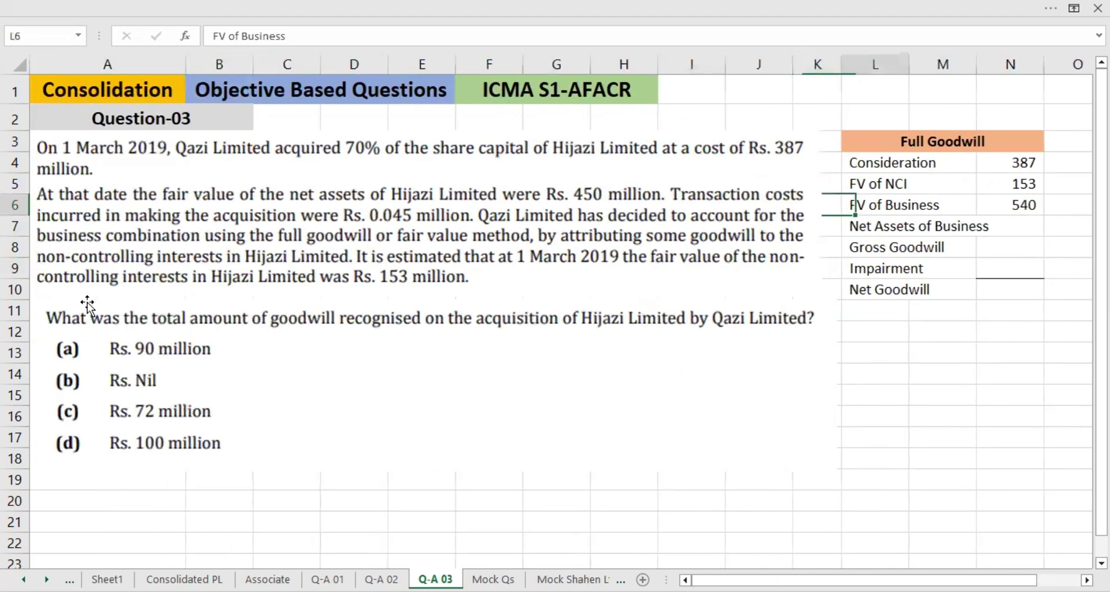
{"action": "key", "text": "Up"}
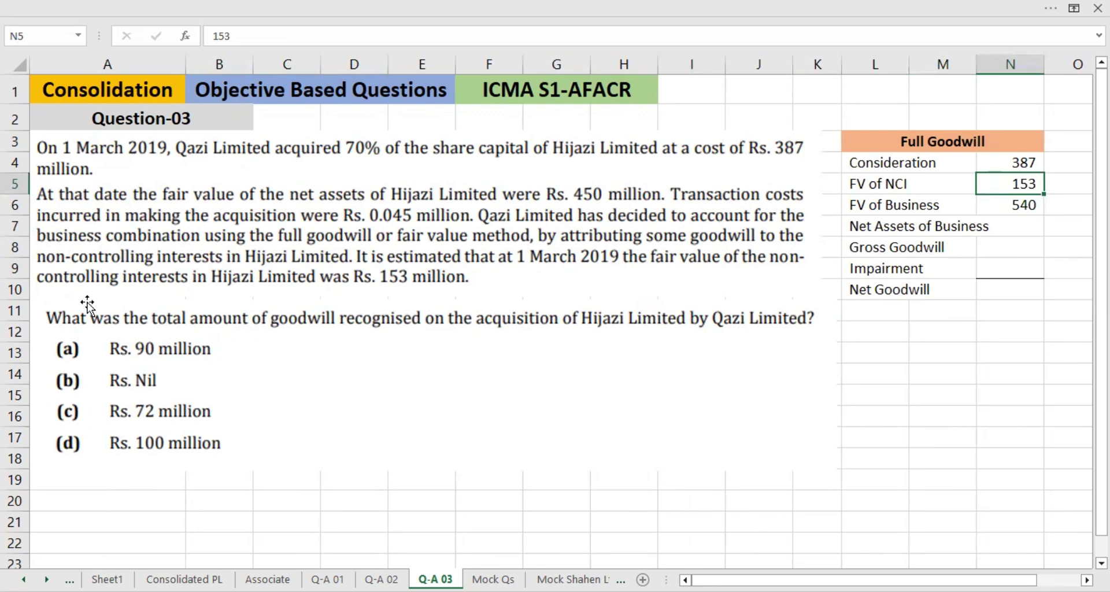
{"action": "key", "text": "Down"}
{"action": "key", "text": "Down"}
{"action": "key", "text": "Left"}
{"action": "key", "text": "Up"}
{"action": "key", "text": "Right"}
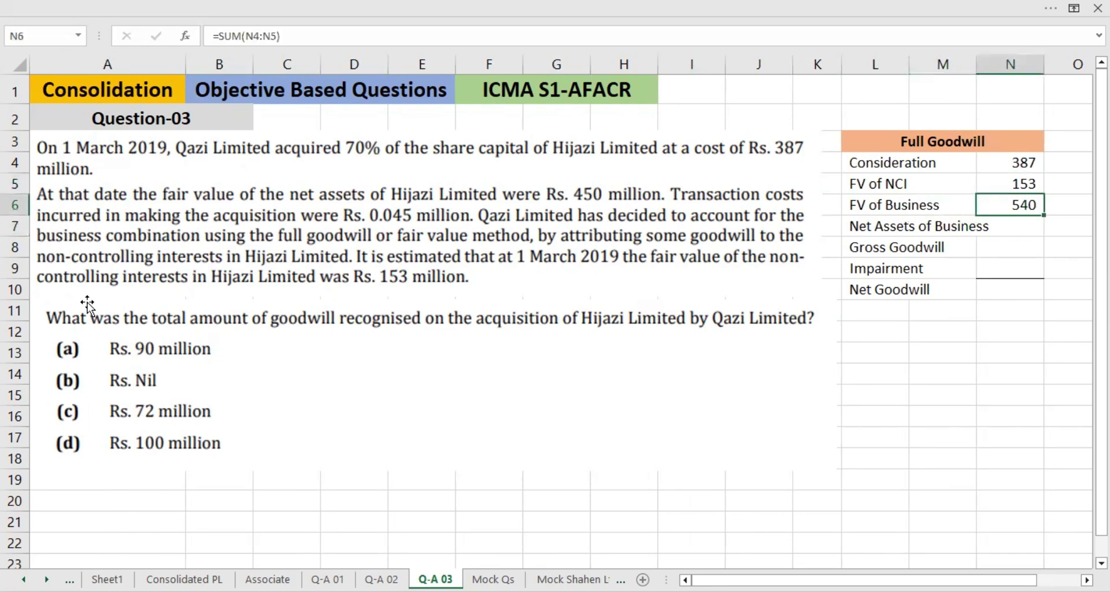
{"action": "key", "text": "Down"}
{"action": "key", "text": "Down"}
{"action": "key", "text": "Up"}
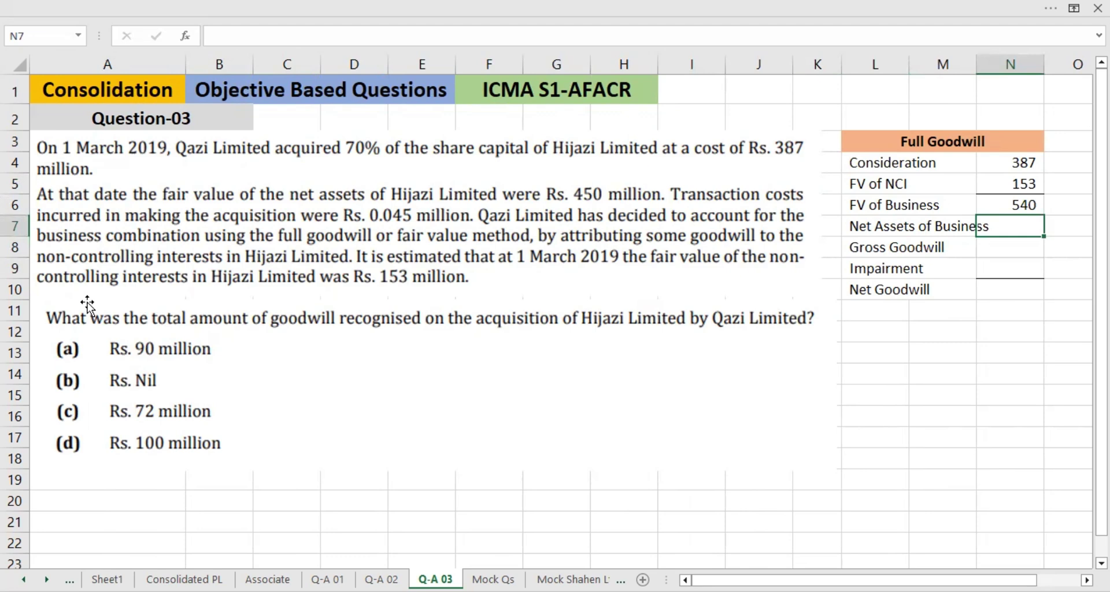
Step: Enter Net Assets as =-450 and Gross Goodwill as =N6+N7, giving 90
{"action": "type", "text": "=-450"}
{"action": "key", "text": "Return"}
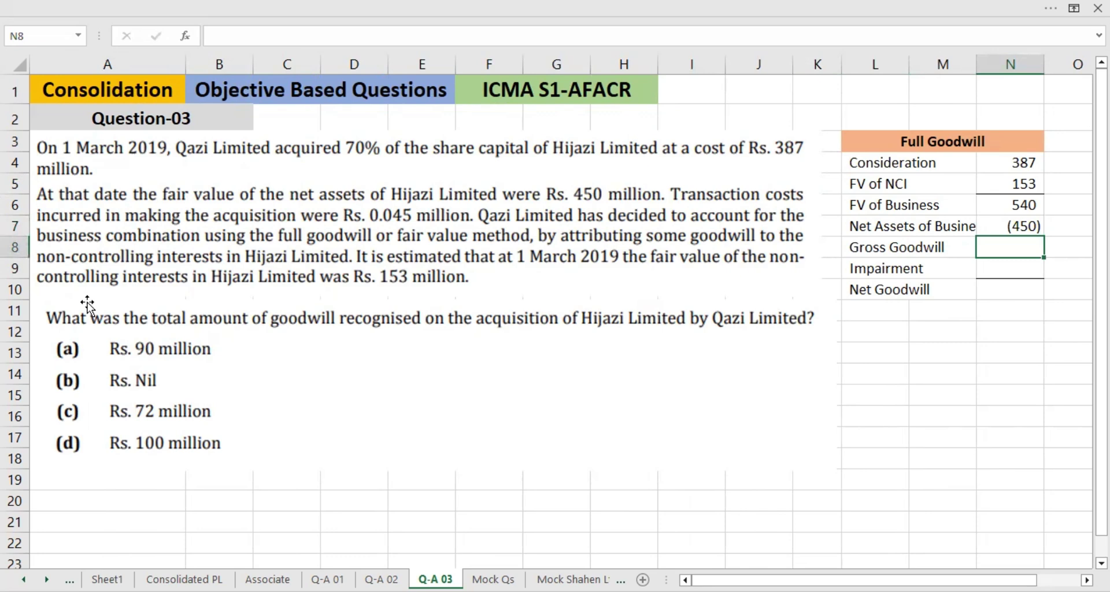
{"action": "type", "text": "=N6+N7"}
{"action": "key", "text": "Up"}
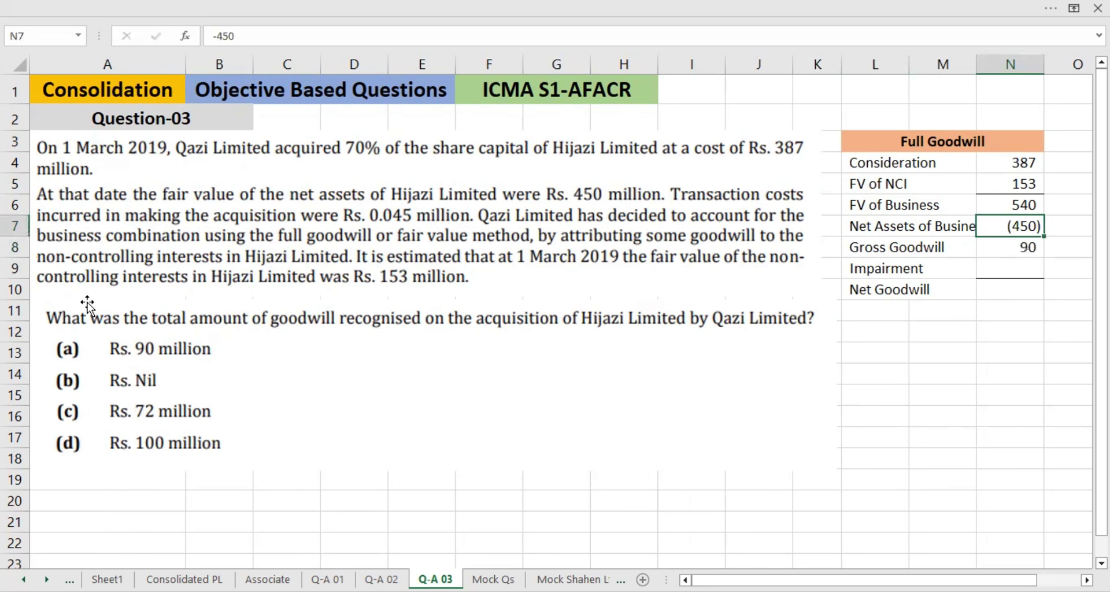
Step: Show nil Impairment as a centred dash in N9
{"action": "key", "text": "Down"}
{"action": "key", "text": "Down"}
{"action": "type", "text": "-"}
{"action": "key", "text": "Return"}
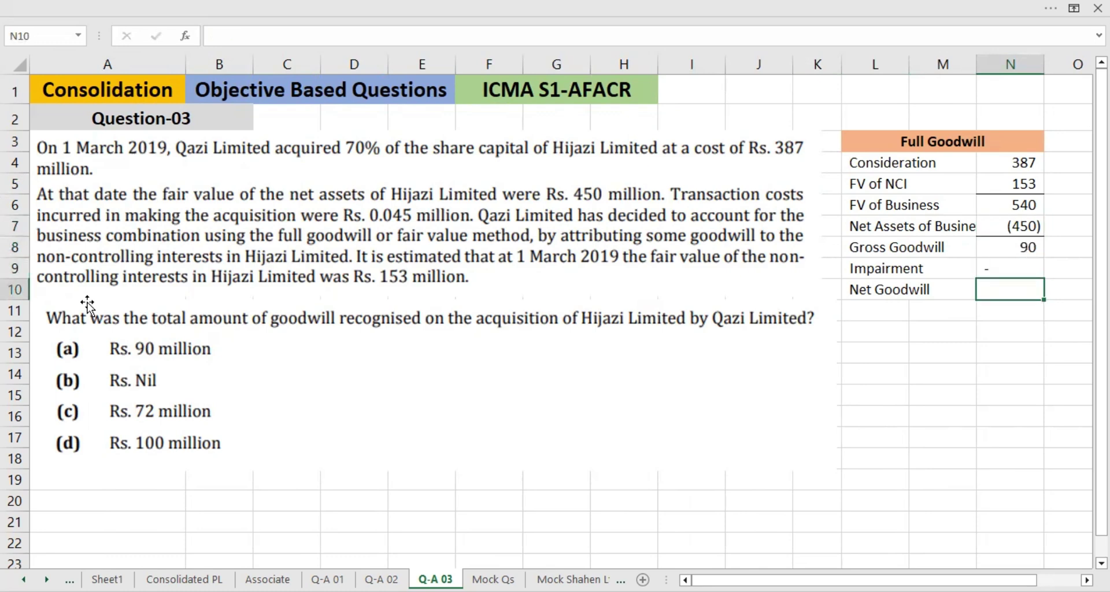
{"action": "key", "text": "Up"}
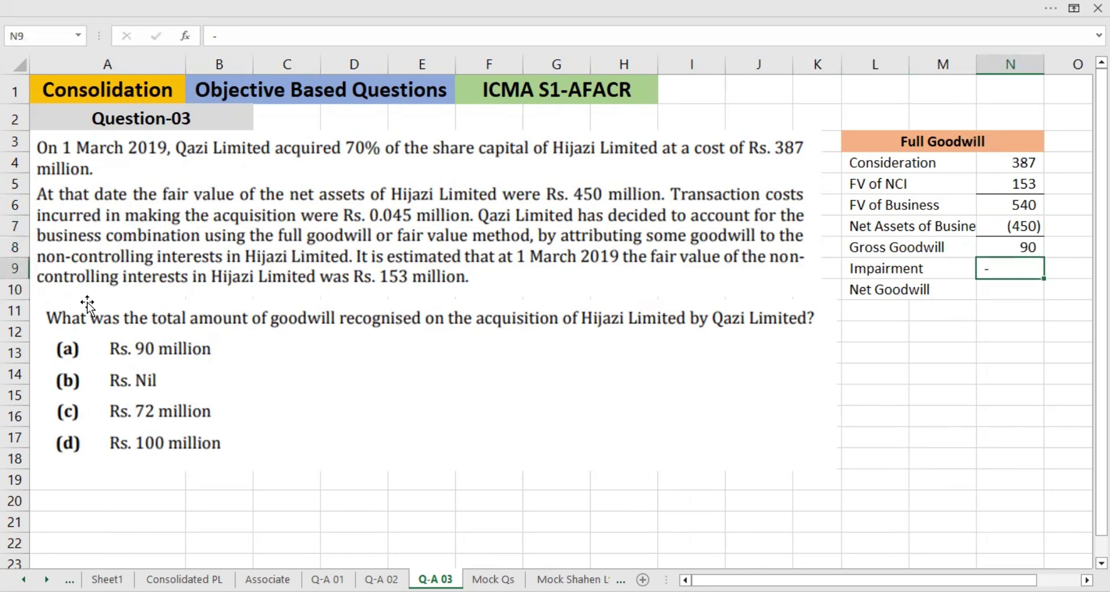
{"action": "key", "text": "alt+h"}
{"action": "key", "text": "a"}
{"action": "key", "text": "c"}
Step: AutoSum N8:N9 for a Net Goodwill of 90 and make it bold
{"action": "key", "text": "Down"}
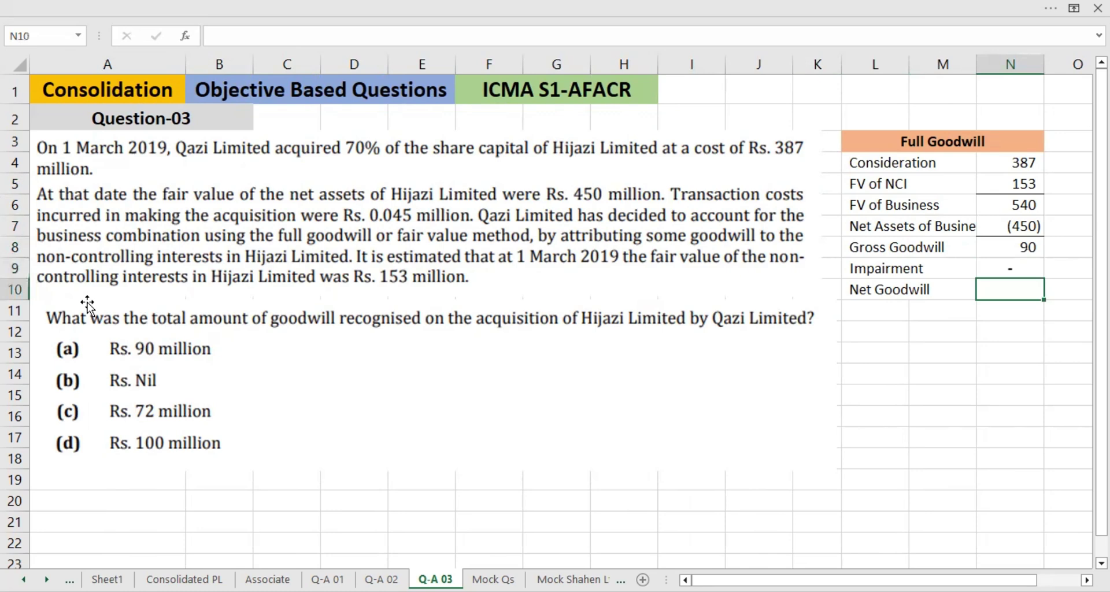
{"action": "type", "text": "="}
{"action": "key", "text": "alt+equal"}
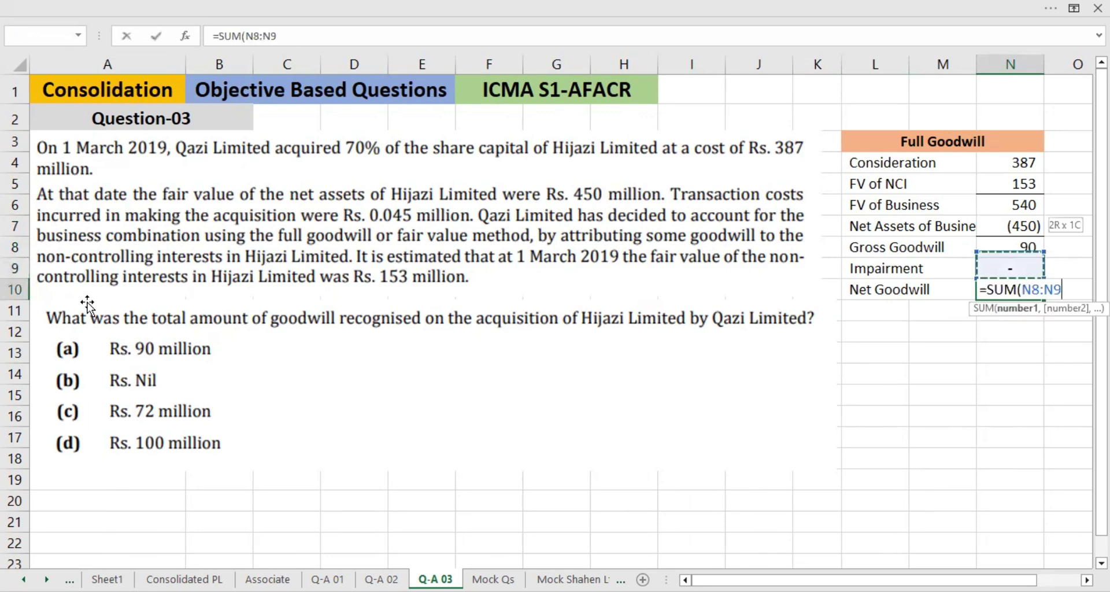
{"action": "key", "text": "alt+equal"}
{"action": "key", "text": "ctrl+b"}
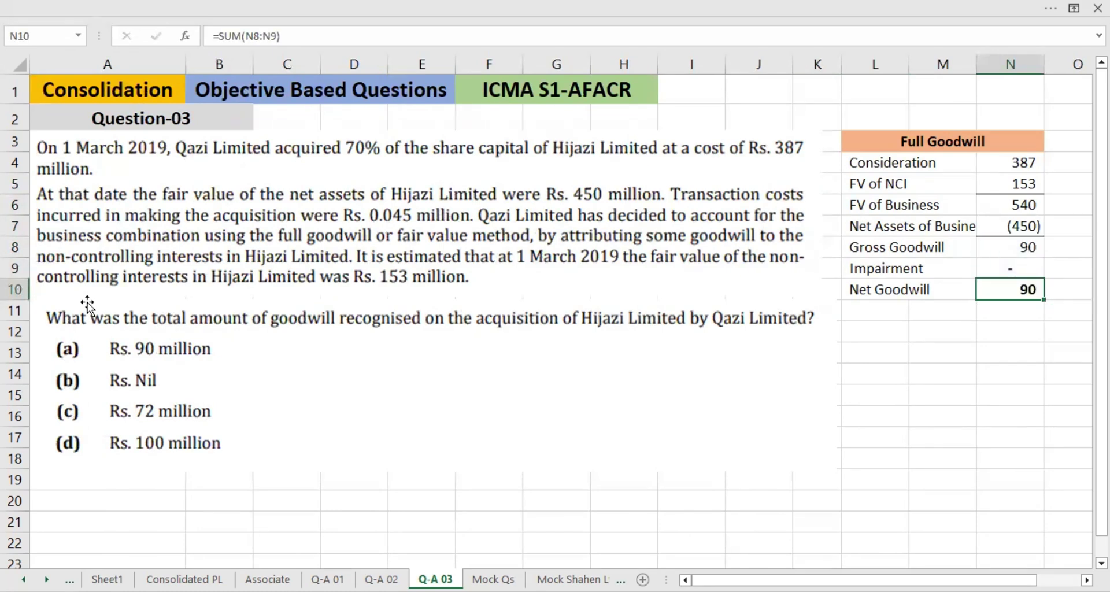
Step: Fill the Net Goodwill cell N10 yellow and increase its font size
{"action": "left_click", "coordinate": [195, 18]}
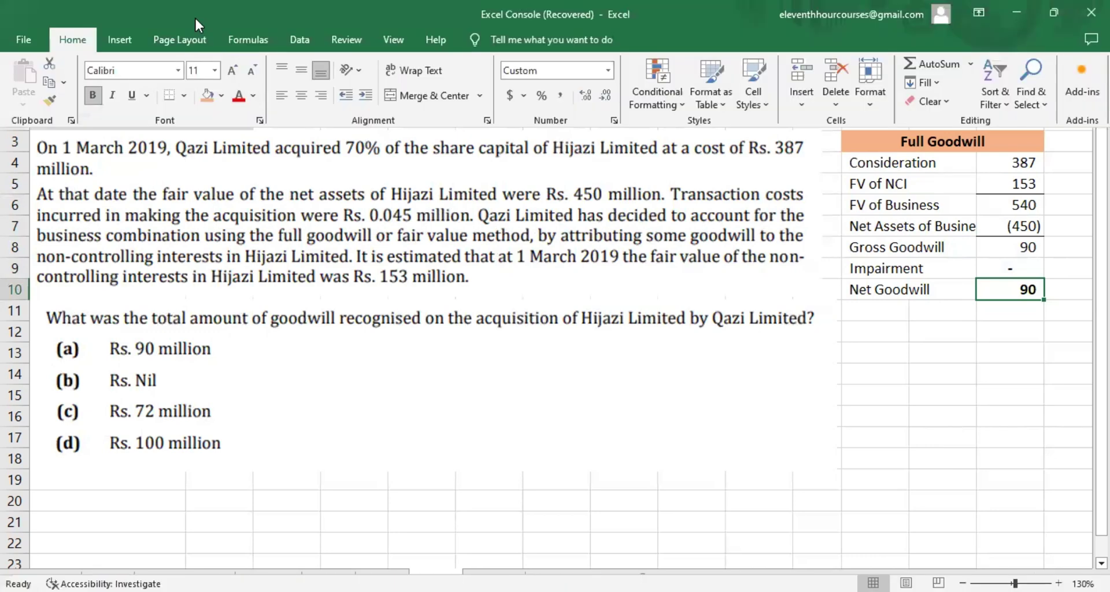
{"action": "left_click", "coordinate": [221, 96]}
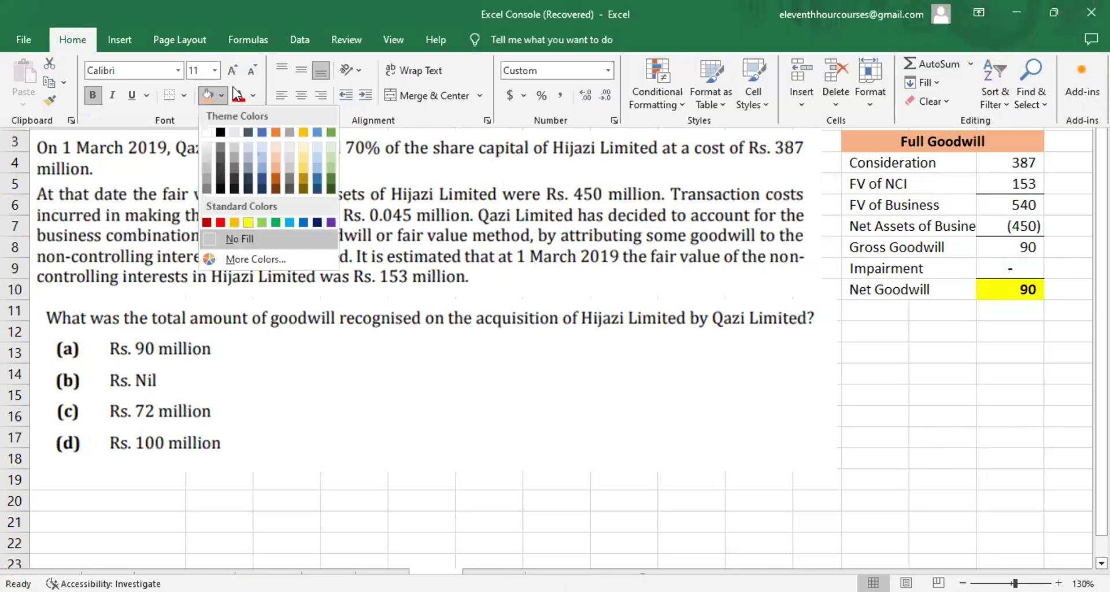
{"action": "left_click", "coordinate": [249, 222]}
{"action": "left_click", "coordinate": [232, 70]}
{"action": "left_click", "coordinate": [232, 70]}
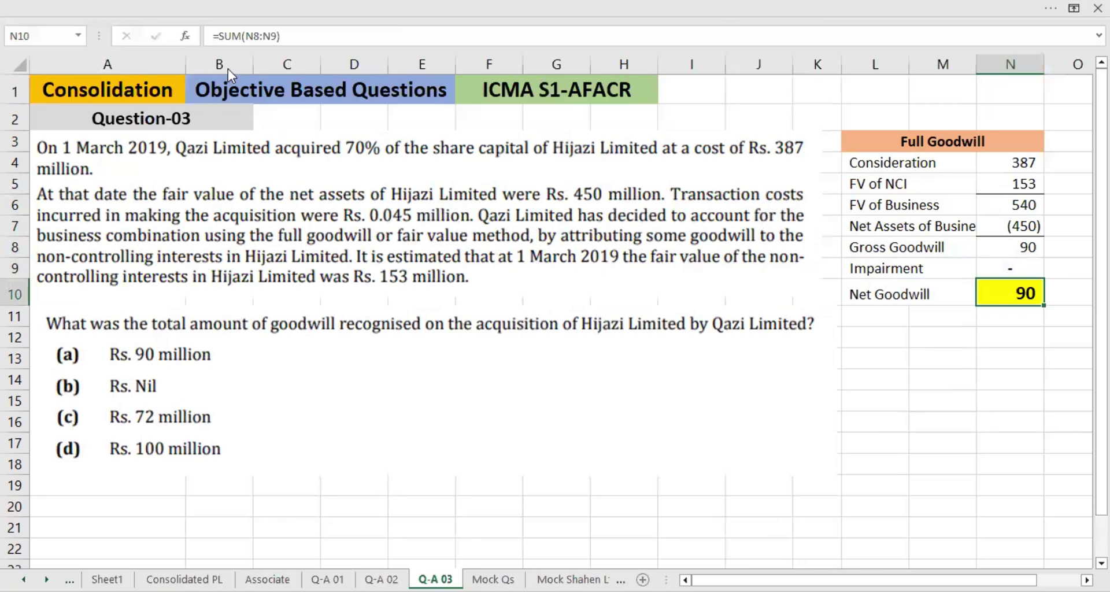